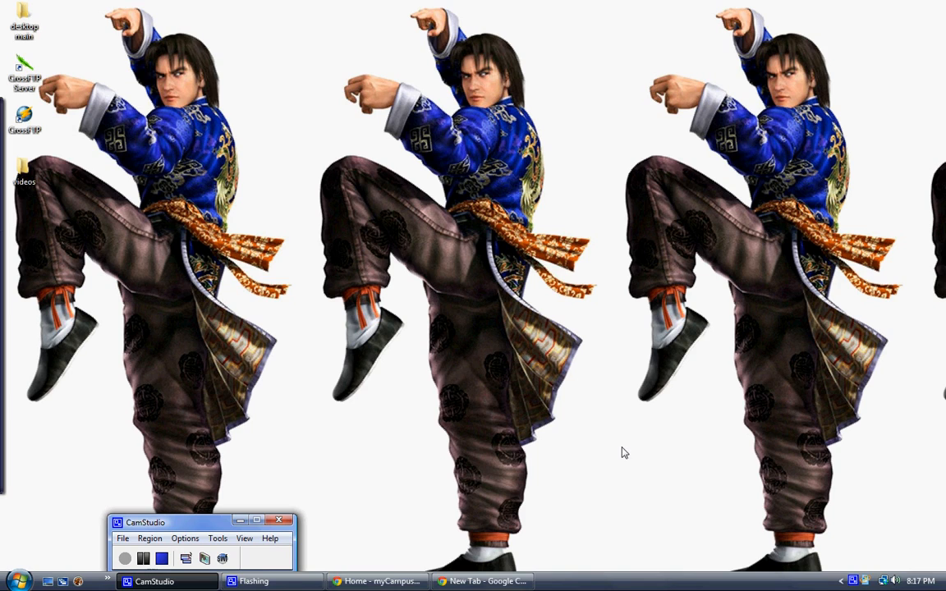
Step: Bring the Chrome New Tab window to the front from the taskbar
{"action": "left_click", "coordinate": [501, 582]}
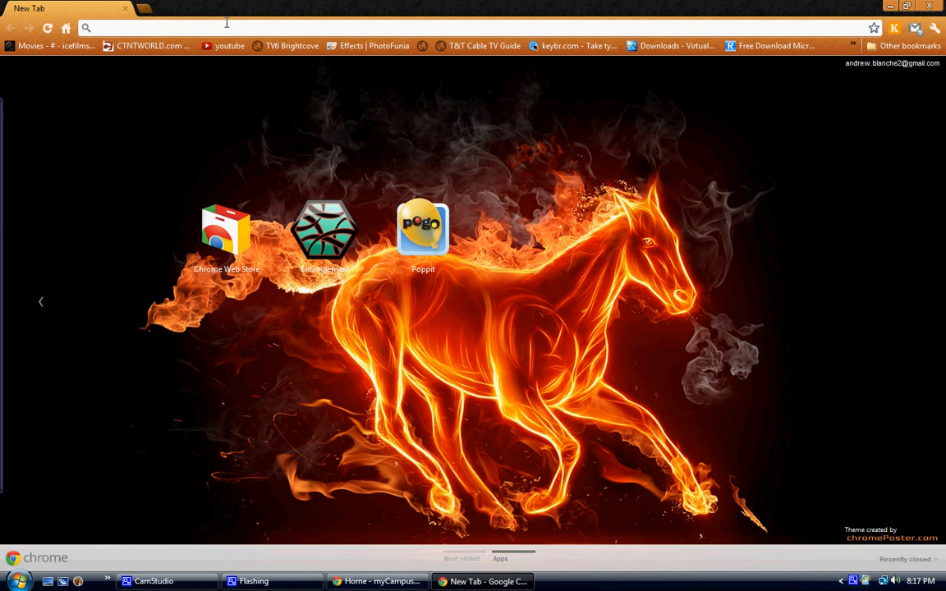
Step: Load crossftp.com in Chrome, follow the CrossFTP Pro download link, then minimize Chrome
{"action": "type", "text": "crossftp.com"}
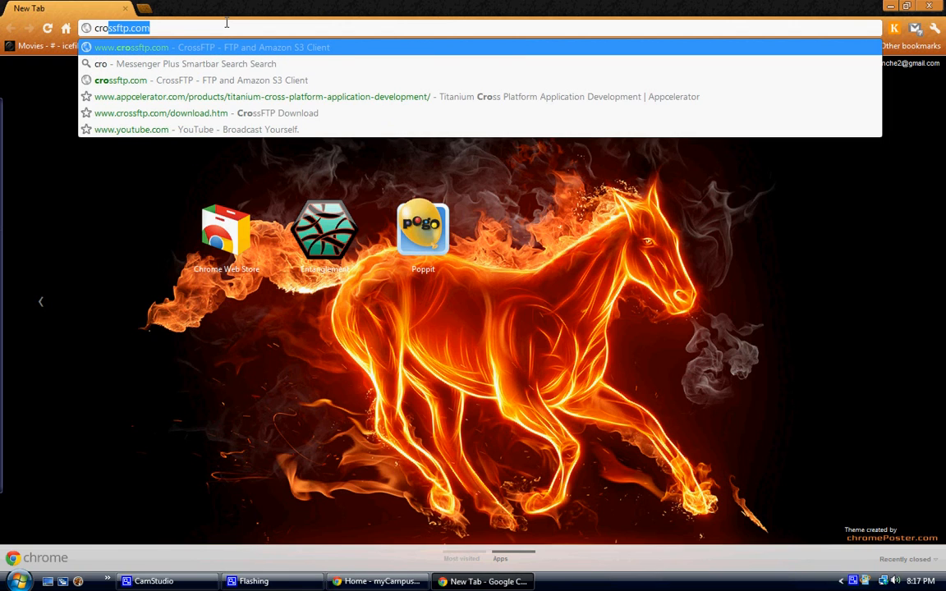
{"action": "key", "text": "End"}
{"action": "key", "text": "Return"}
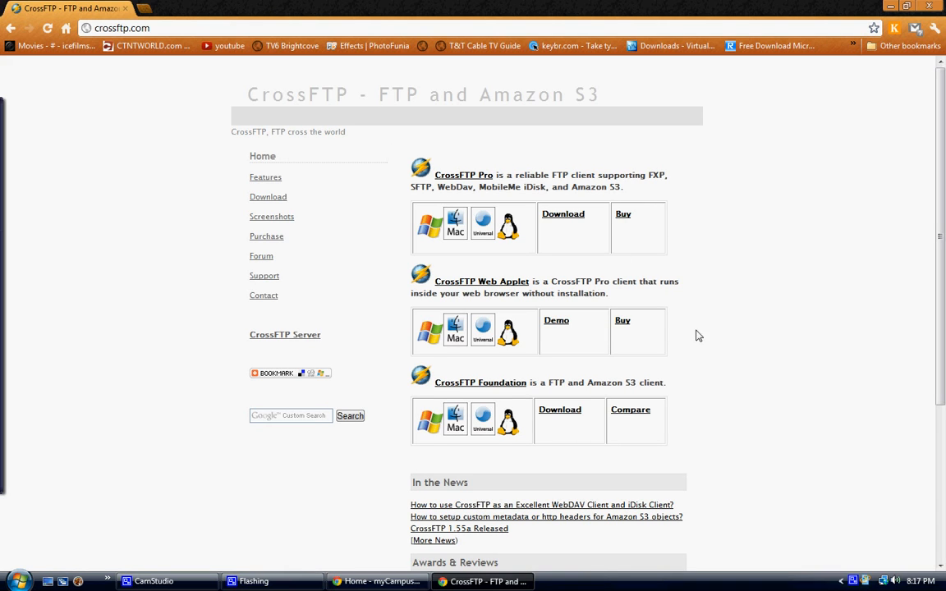
{"action": "left_click", "coordinate": [573, 216]}
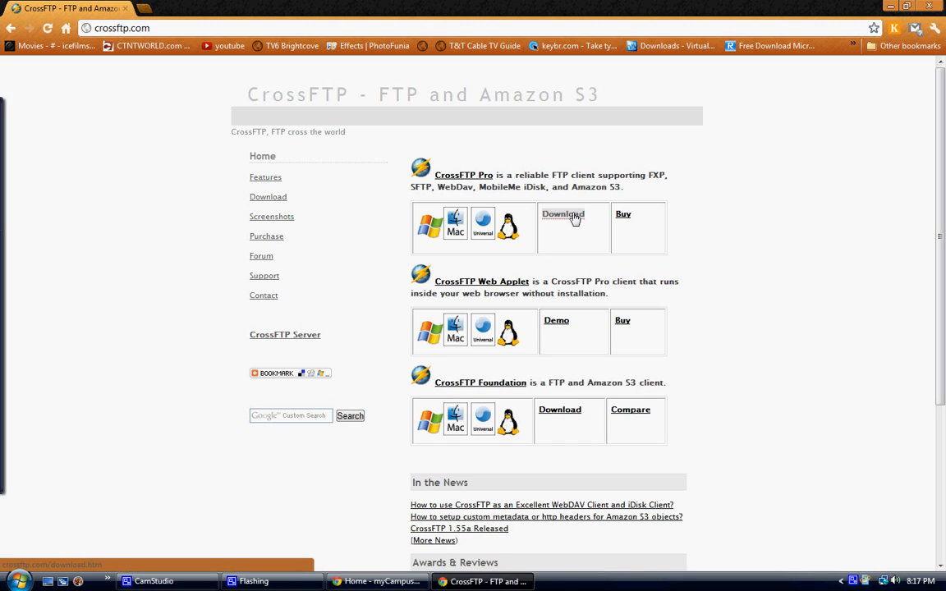
{"action": "left_click", "coordinate": [154, 582]}
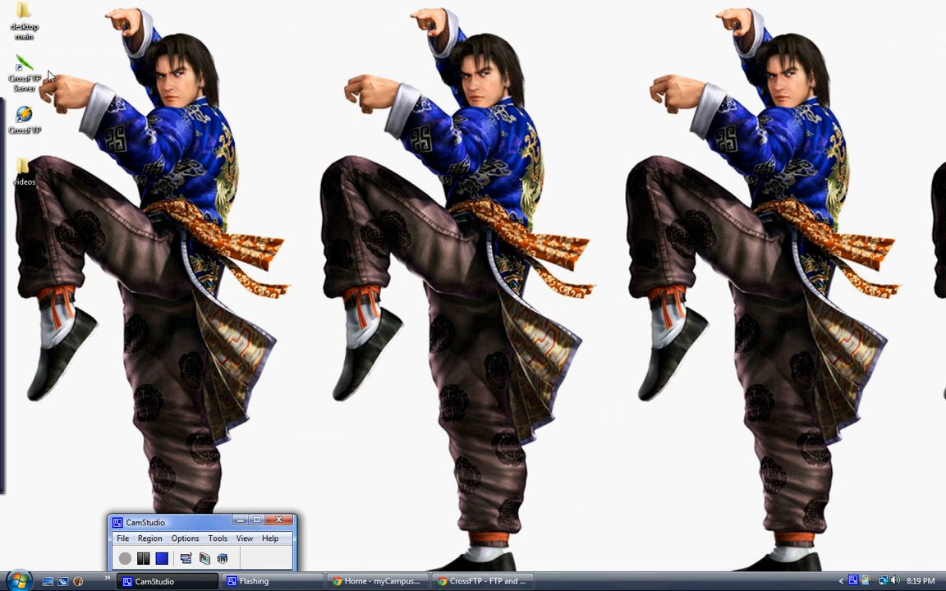
Step: Launch the CrossFTP client and choose the free CrossFTP Foundation edition
{"action": "left_click", "coordinate": [25, 119]}
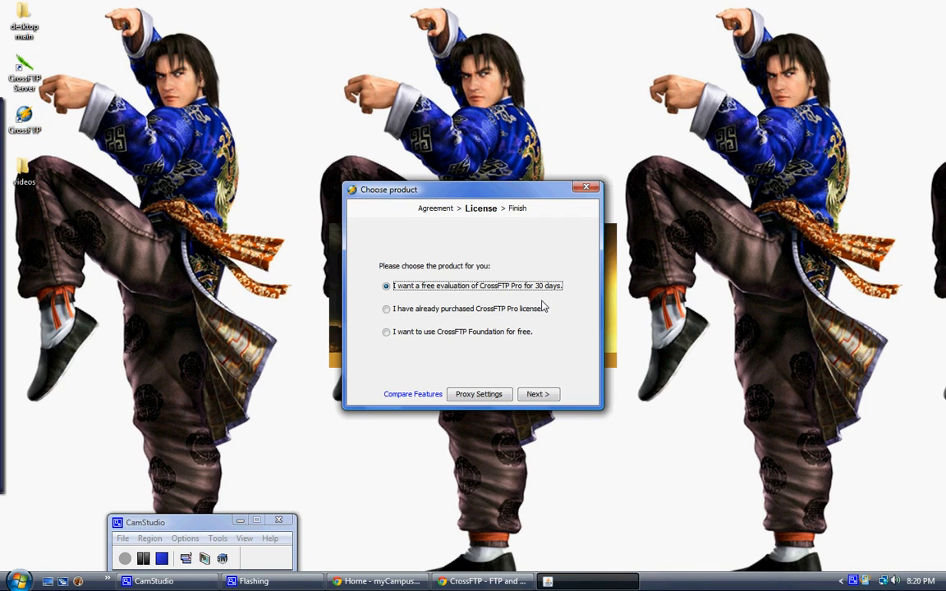
{"action": "left_click", "coordinate": [414, 333]}
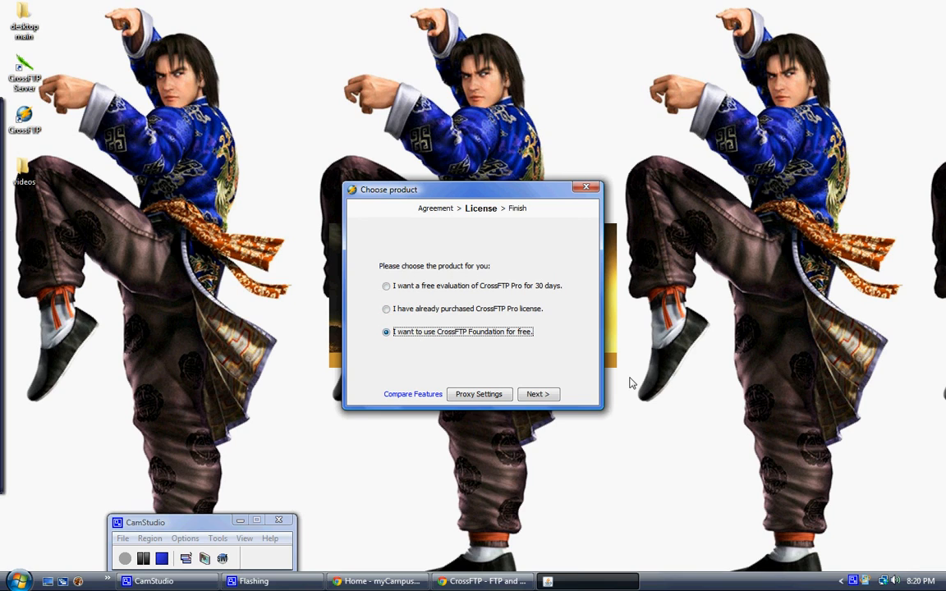
{"action": "left_click", "coordinate": [538, 394]}
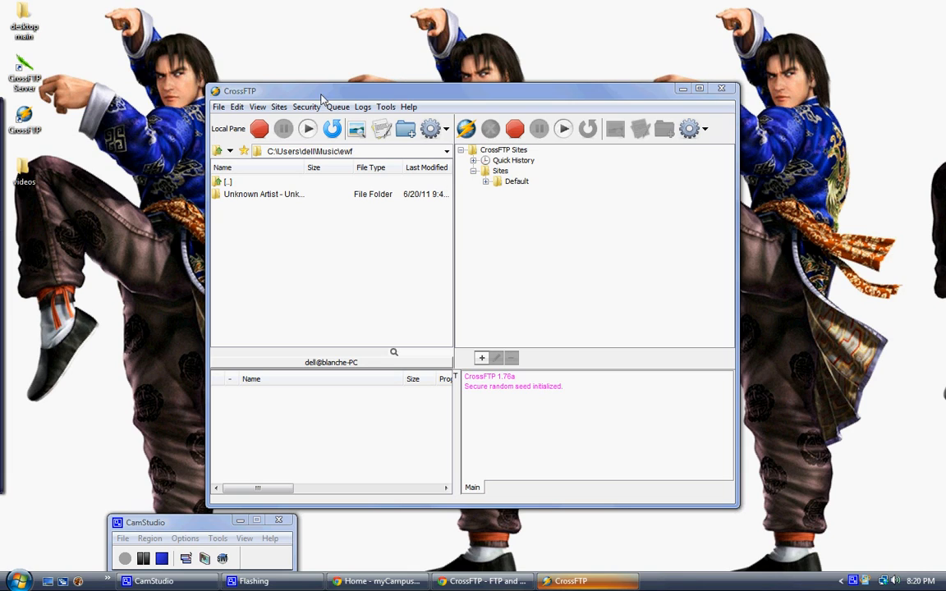
Step: Start CrossFTP Server from the Tools menu so it runs on localhost port 21
{"action": "left_click", "coordinate": [339, 107]}
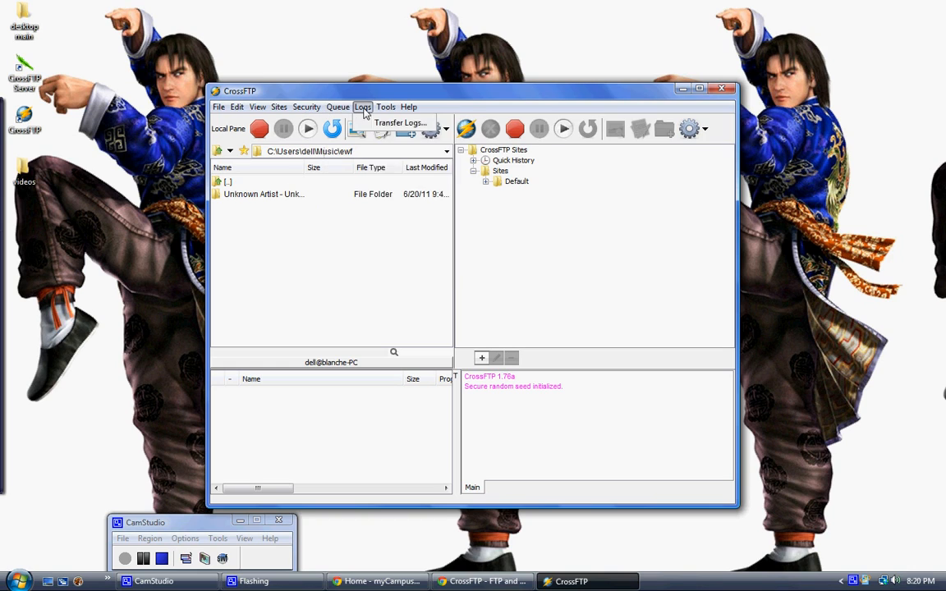
{"action": "mouse_move", "coordinate": [383, 109]}
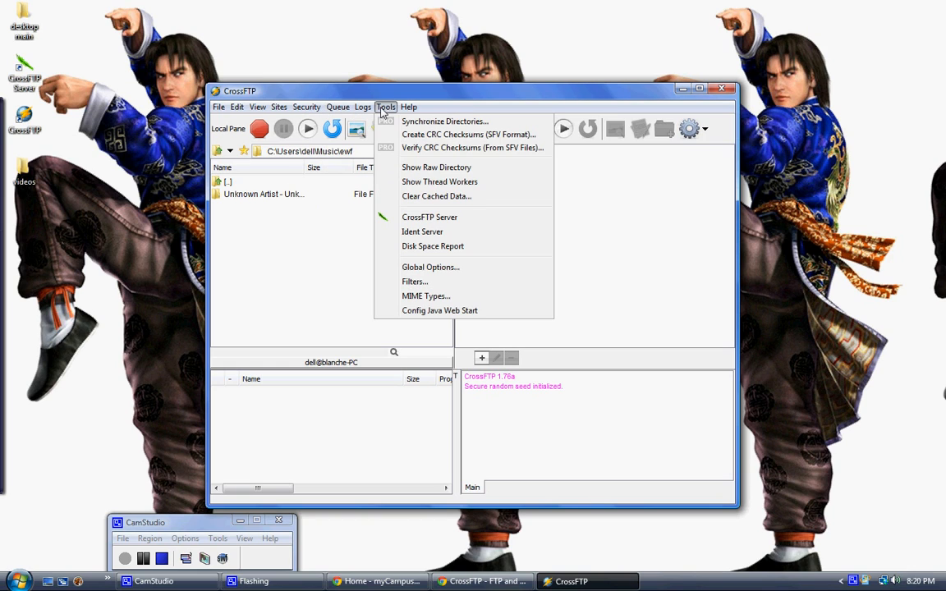
{"action": "left_click", "coordinate": [430, 218]}
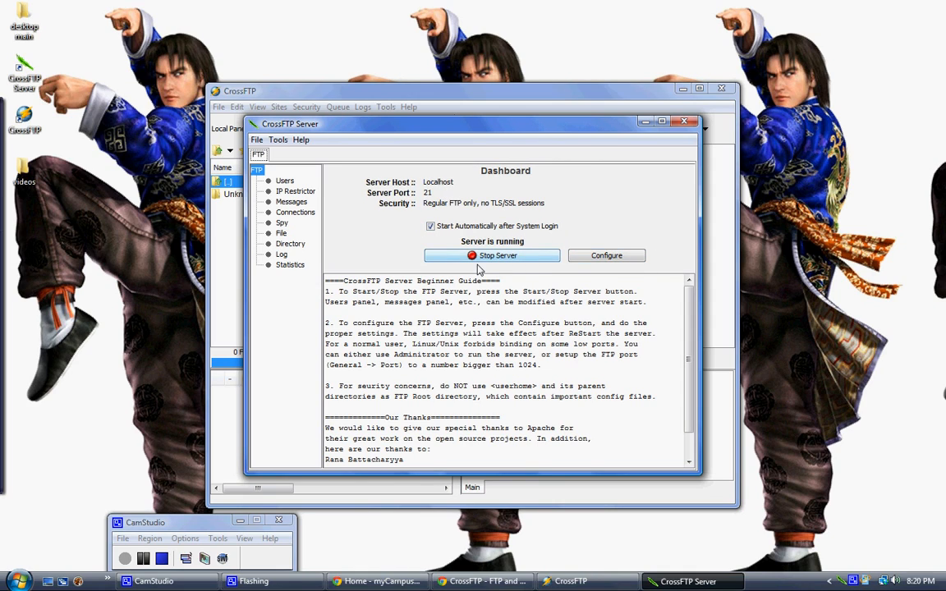
Step: Show the Users settings in CrossFTP Server and select the Password field
{"action": "left_click", "coordinate": [285, 182]}
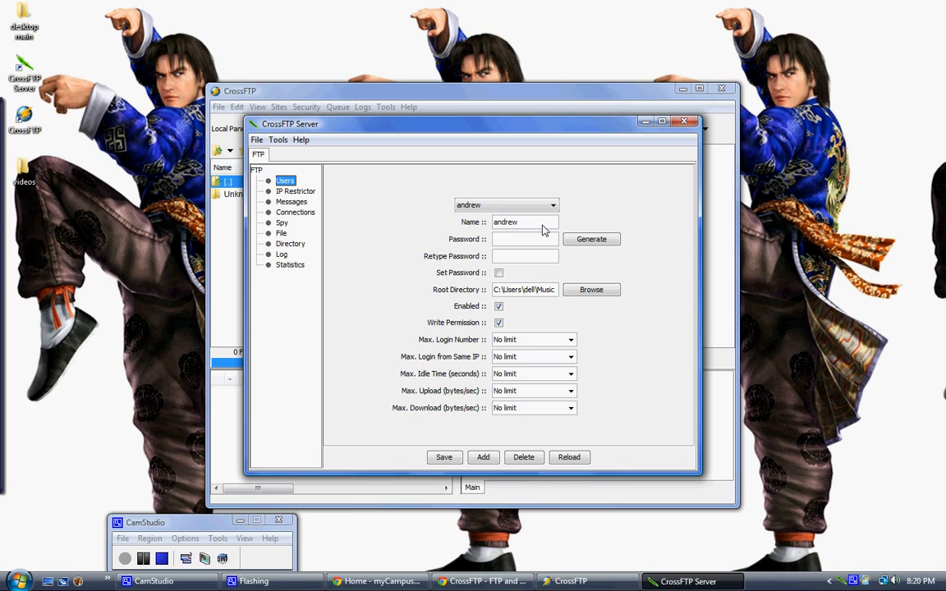
{"action": "left_click", "coordinate": [510, 242]}
{"action": "left_click", "coordinate": [588, 292]}
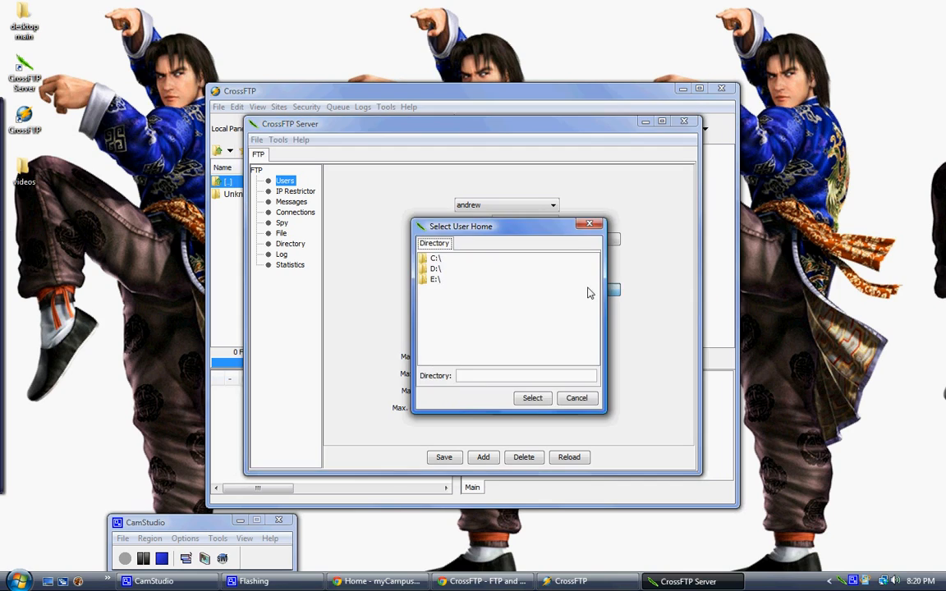
{"action": "left_click", "coordinate": [436, 258]}
{"action": "double_click", "coordinate": [436, 259]}
{"action": "scroll", "coordinate": [495, 310], "scroll_direction": "down", "scroll_amount": 10}
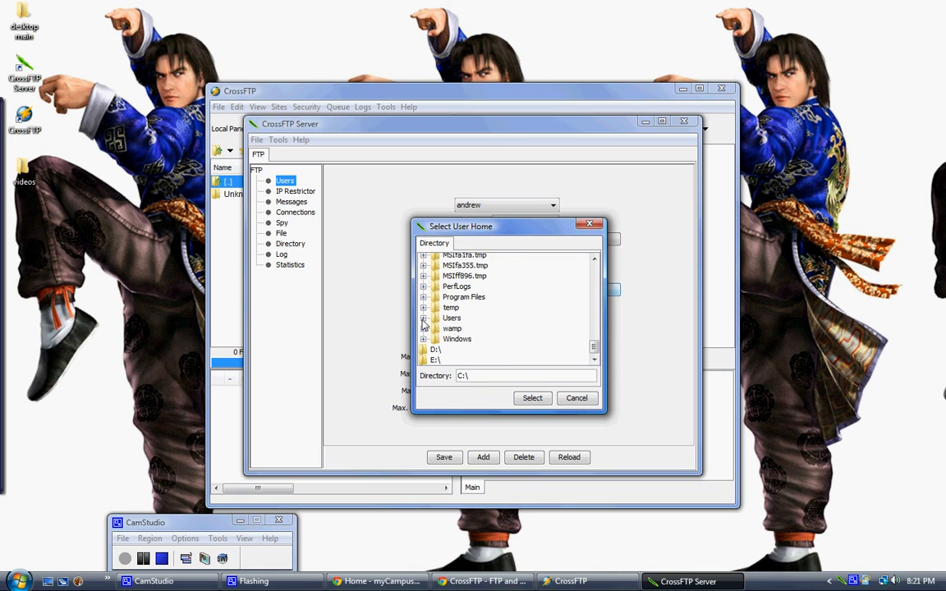
{"action": "double_click", "coordinate": [451, 318]}
{"action": "scroll", "coordinate": [465, 332], "scroll_direction": "down", "scroll_amount": 1}
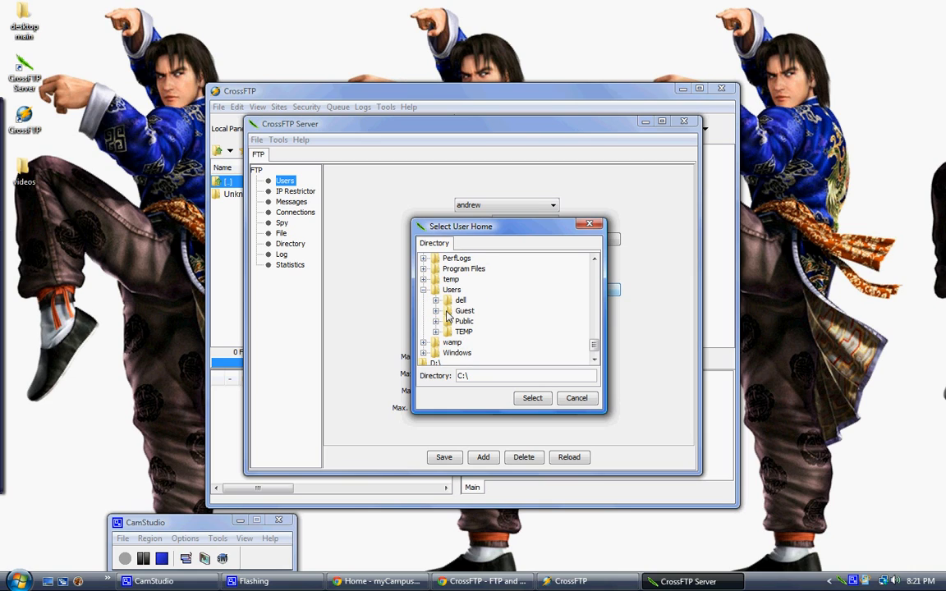
{"action": "left_click", "coordinate": [437, 323]}
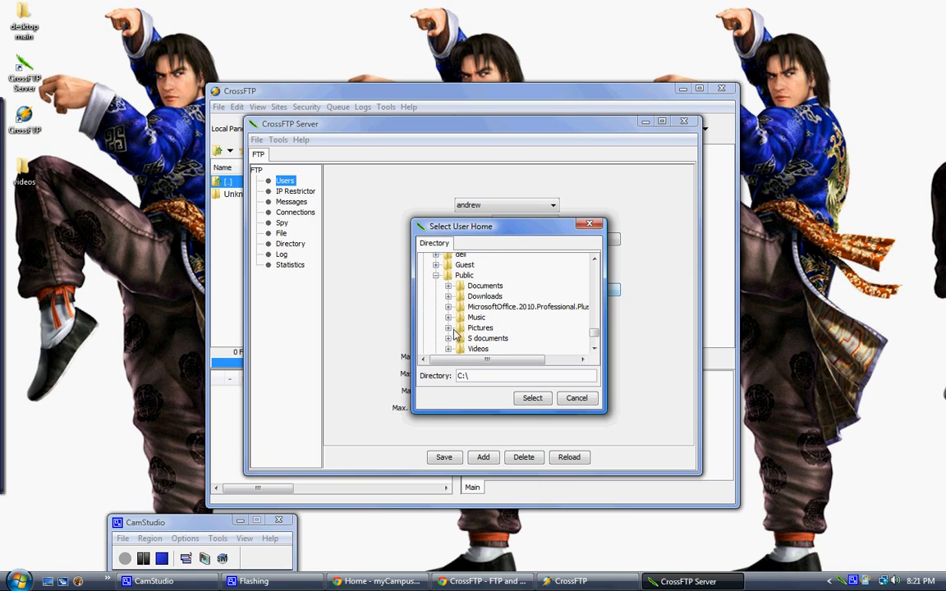
{"action": "left_click", "coordinate": [448, 327]}
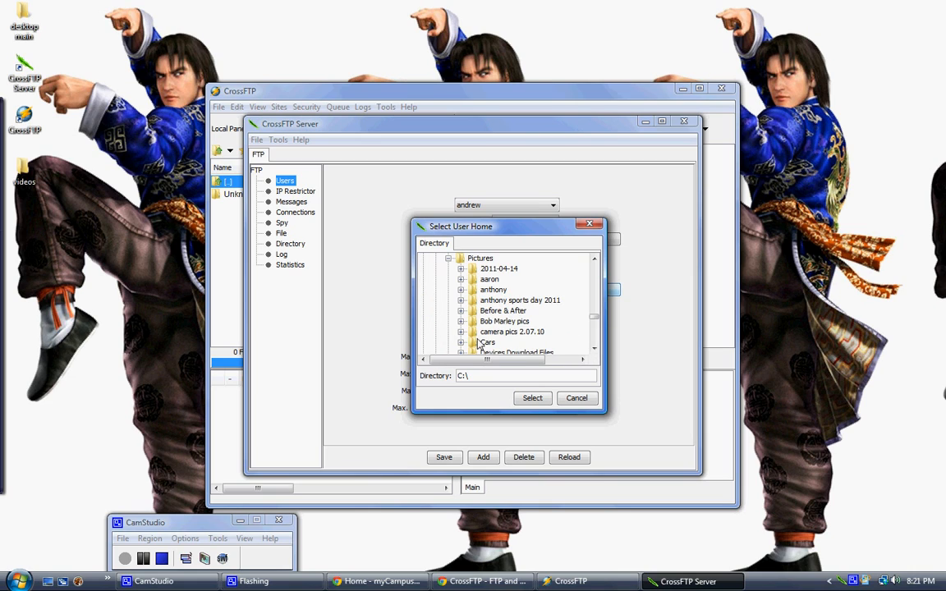
{"action": "left_click", "coordinate": [575, 398]}
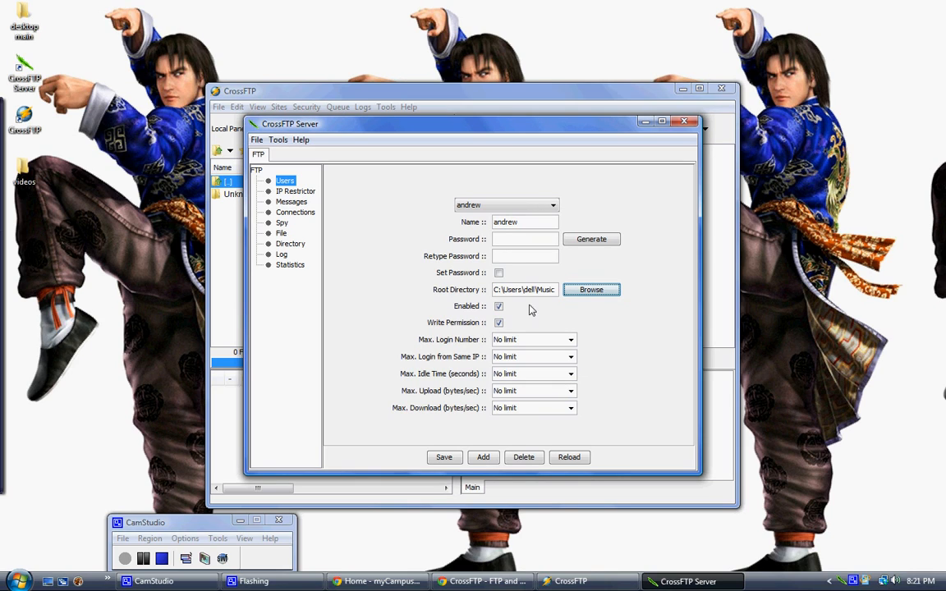
{"action": "left_click", "coordinate": [484, 457]}
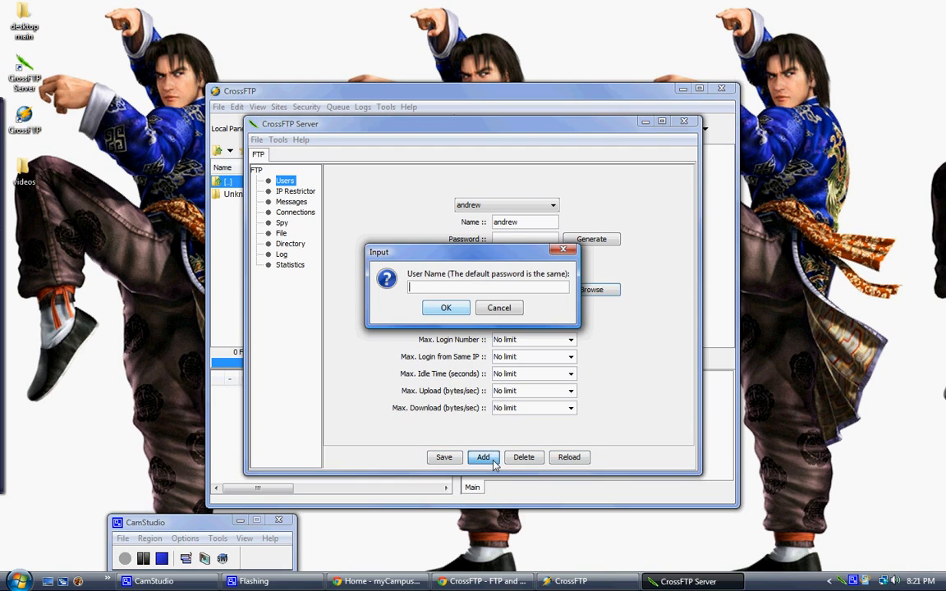
{"action": "left_click", "coordinate": [510, 311]}
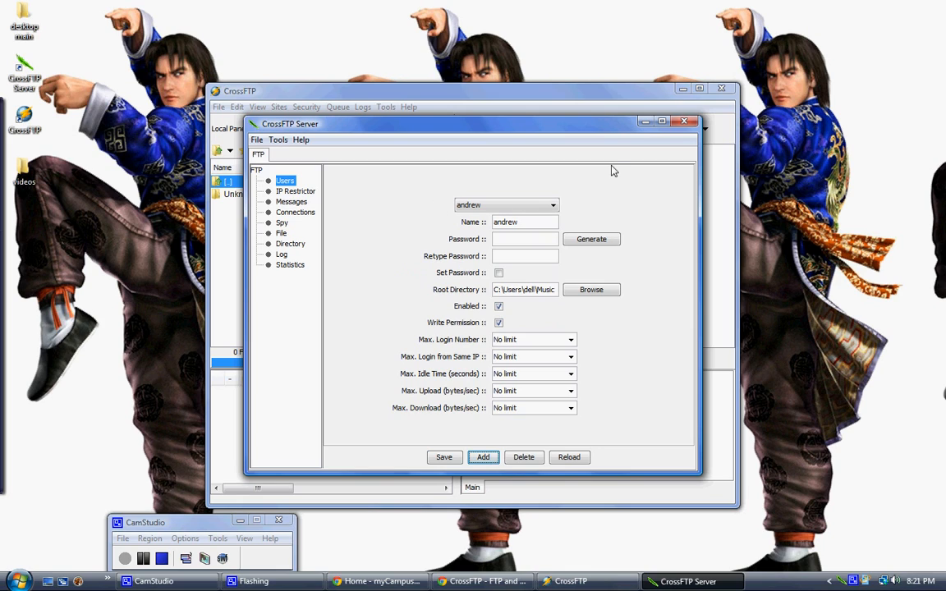
{"action": "left_click", "coordinate": [684, 121]}
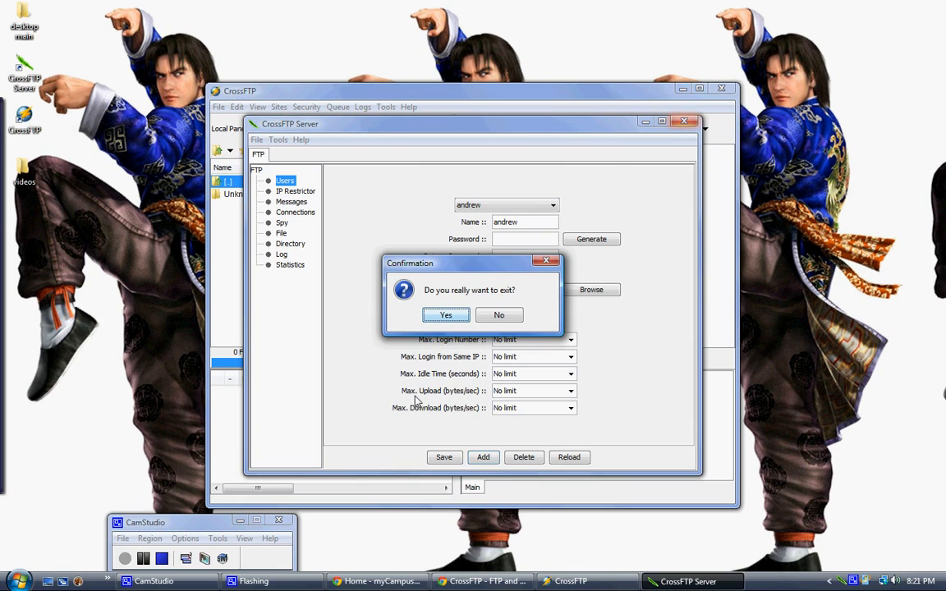
{"action": "left_click", "coordinate": [499, 315]}
Step: Open Command Prompt by searching cmd from the Start menu
{"action": "key", "text": "super"}
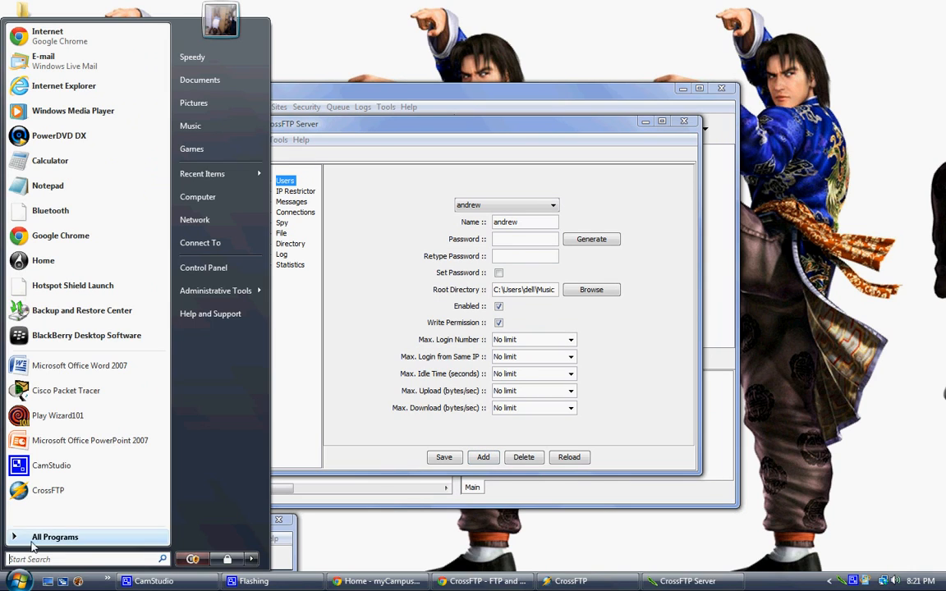
{"action": "left_click", "coordinate": [46, 561]}
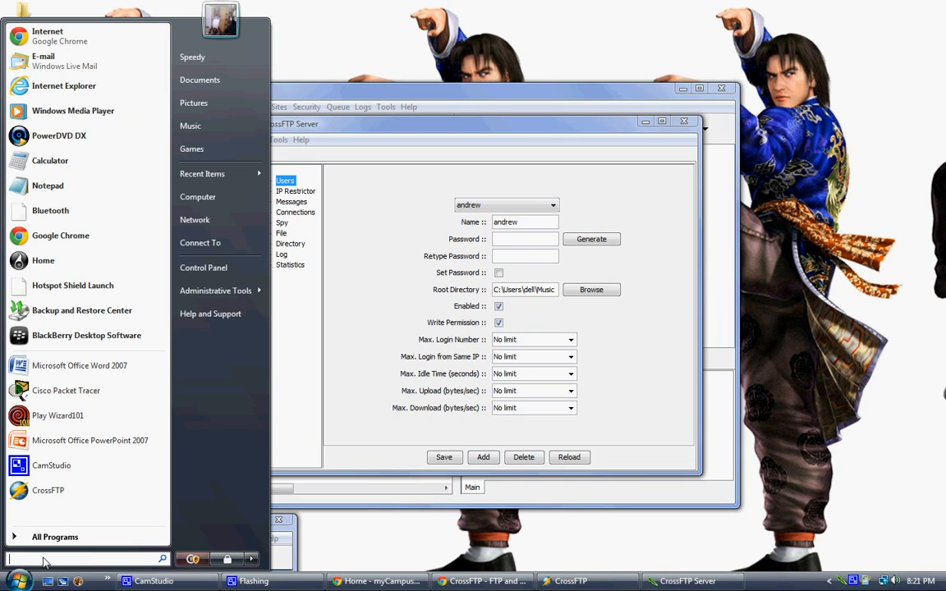
{"action": "type", "text": "cmd"}
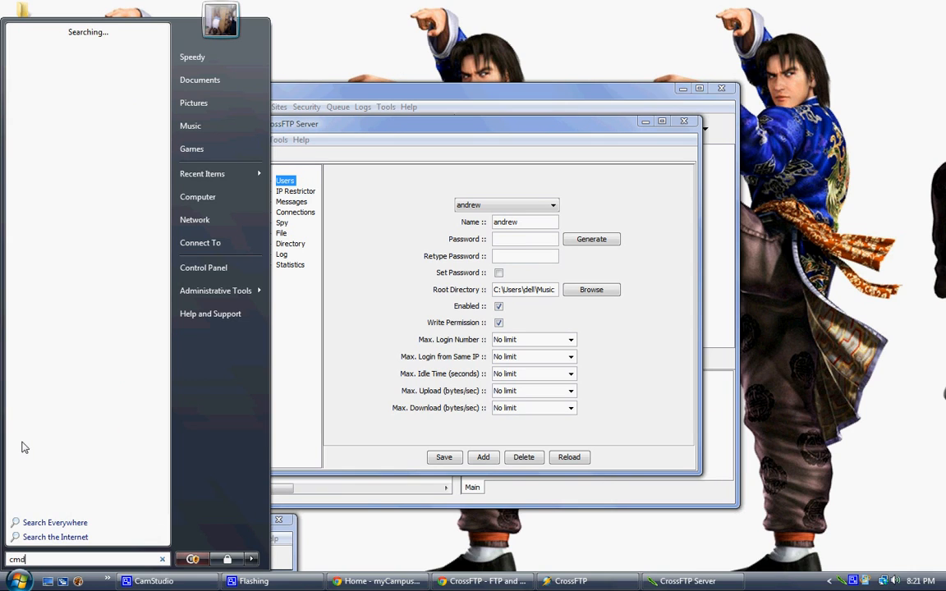
{"action": "key", "text": "Return"}
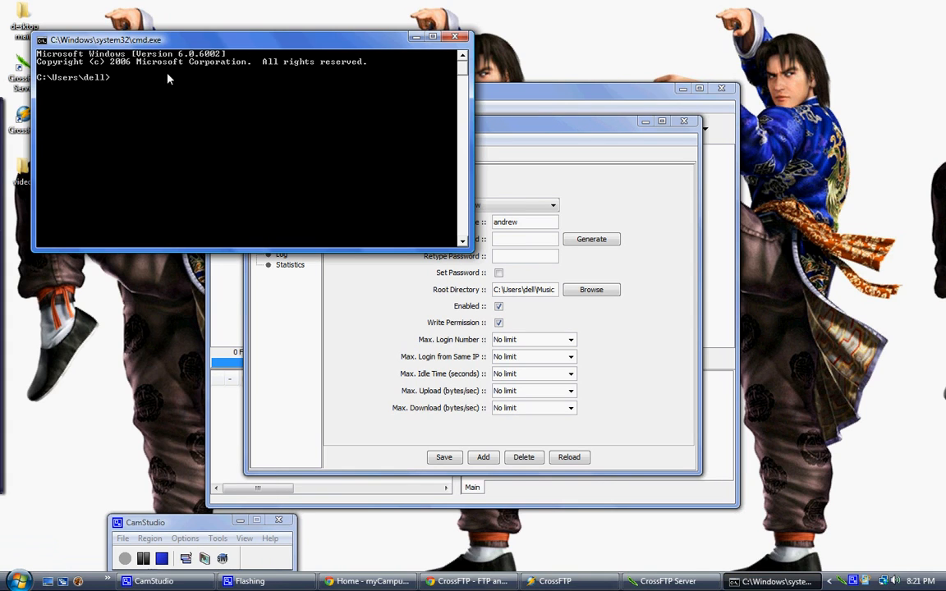
Step: Run ipconfig to read IPv4 192.168.1.103 and gateway 192.168.1.1, then return to Chrome
{"action": "type", "text": "ipconfig"}
{"action": "key", "text": "Return"}
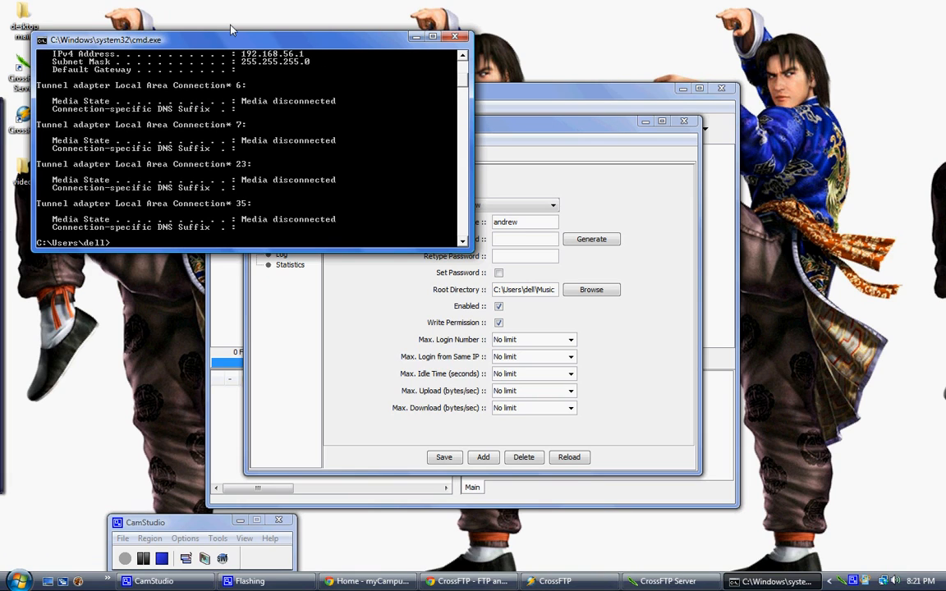
{"action": "scroll", "coordinate": [269, 140], "scroll_direction": "up", "scroll_amount": 5}
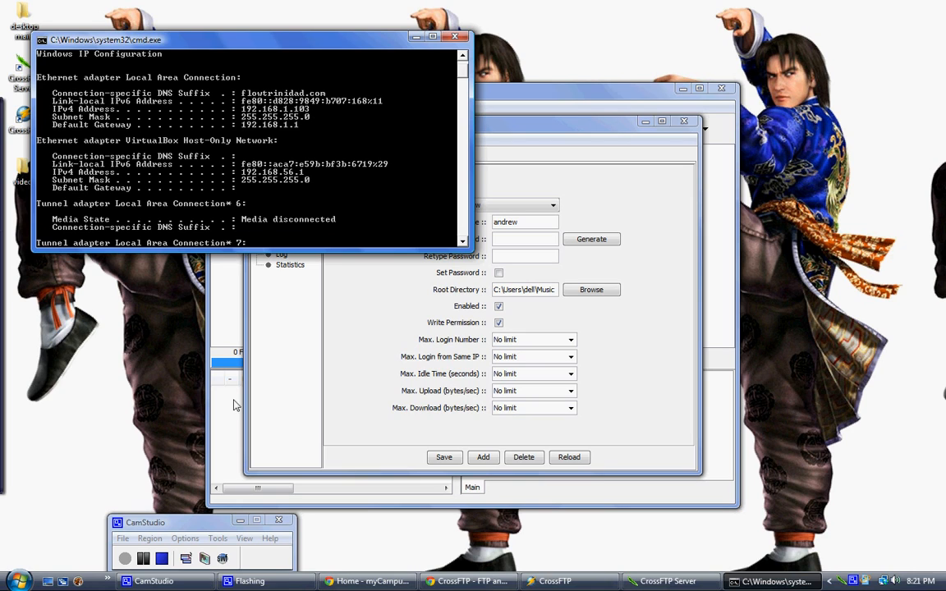
{"action": "left_click", "coordinate": [509, 583]}
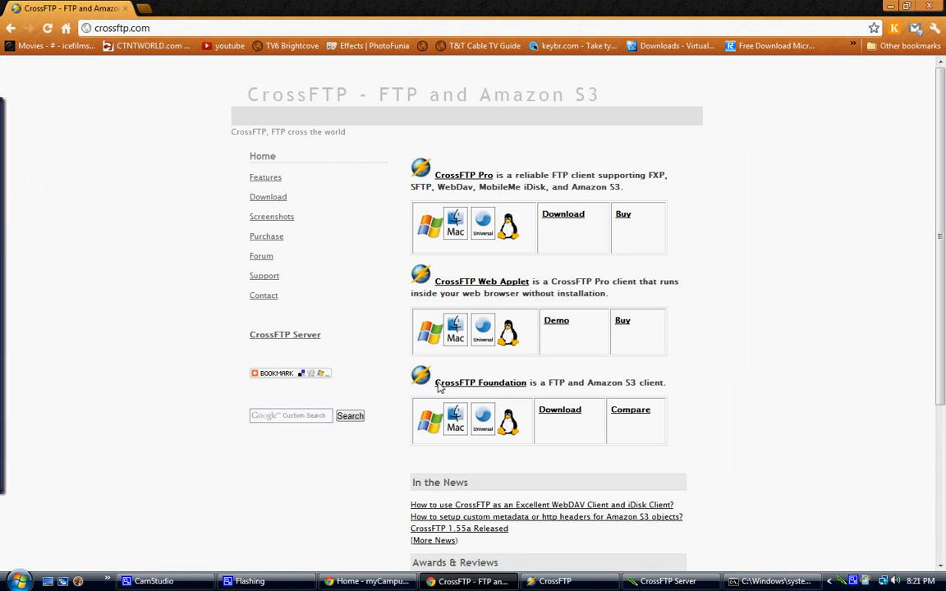
Step: Enter ftp://192.168.1.103:21 in Chrome's address bar to reach the FTP login prompt
{"action": "left_click", "coordinate": [271, 33]}
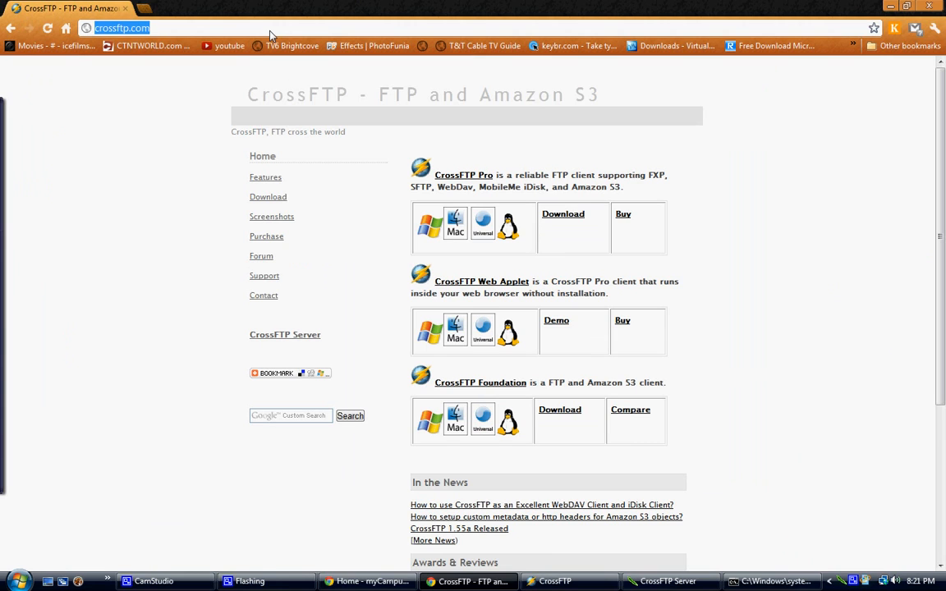
{"action": "type", "text": "192.168.1.103"}
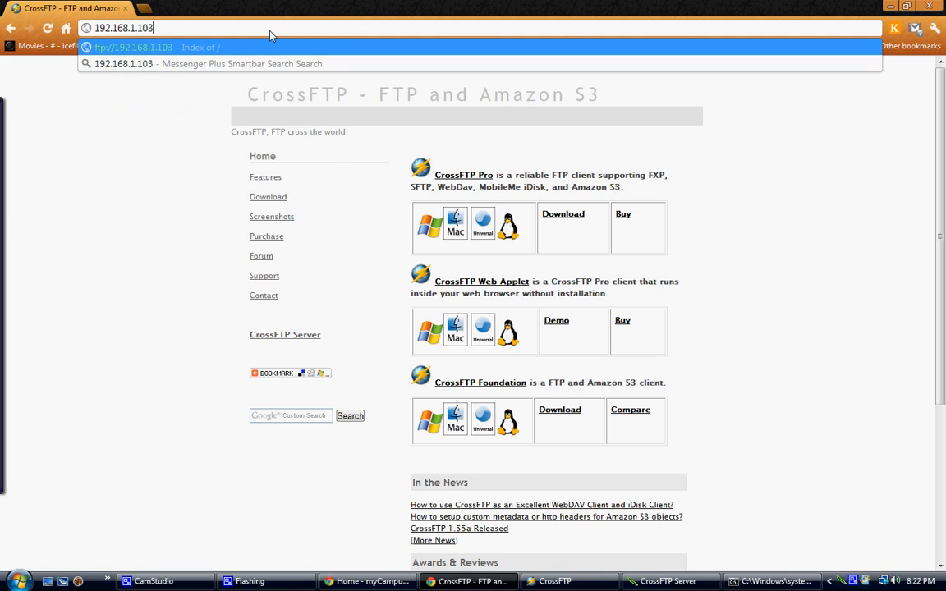
{"action": "key", "text": "Left"}
{"action": "key", "text": "Left"}
{"action": "key", "text": "Left"}
{"action": "key", "text": "Left"}
{"action": "key", "text": "Left"}
{"action": "key", "text": "Left"}
{"action": "key", "text": "Left"}
{"action": "key", "text": "Left"}
{"action": "key", "text": "Left"}
{"action": "key", "text": "Left"}
{"action": "key", "text": "Left"}
{"action": "key", "text": "Left"}
{"action": "type", "text": "ftp"}
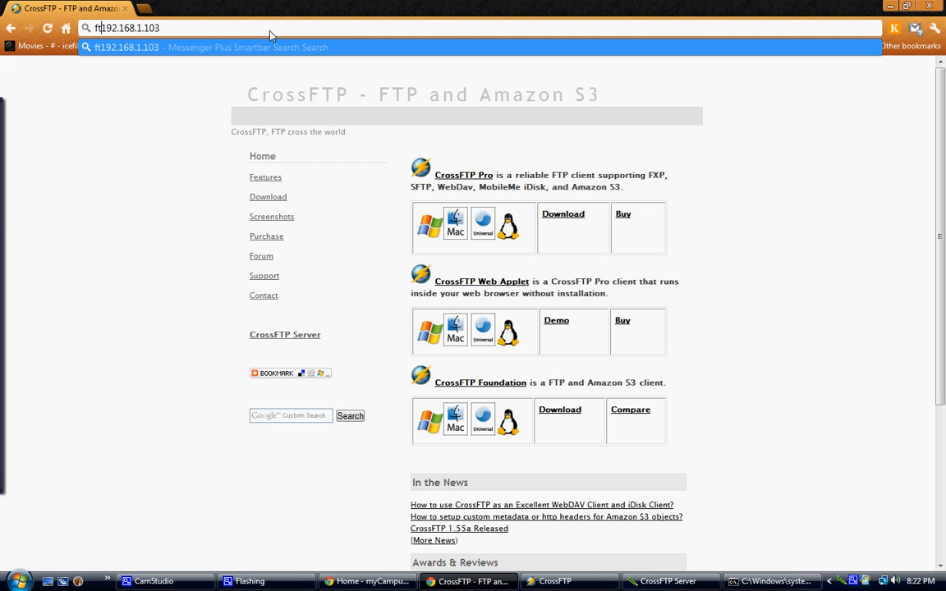
{"action": "type", "text": "://"}
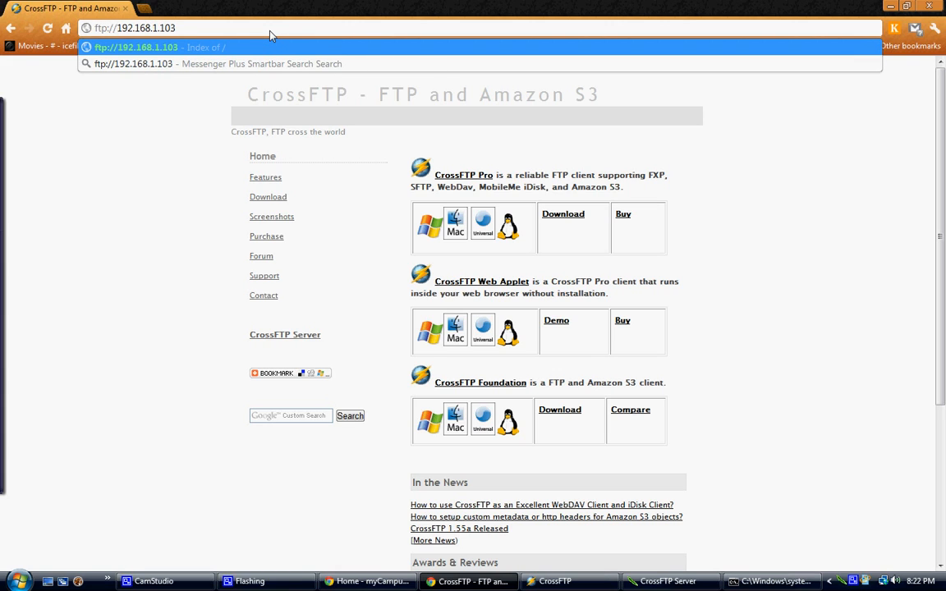
{"action": "key", "text": "Right"}
{"action": "key", "text": "Right"}
{"action": "key", "text": "Right"}
{"action": "key", "text": "Right"}
{"action": "key", "text": "Right"}
{"action": "key", "text": "Right"}
{"action": "key", "text": "Right"}
{"action": "key", "text": "Right"}
{"action": "key", "text": "Right"}
{"action": "key", "text": "Right"}
{"action": "key", "text": "Right"}
{"action": "key", "text": "Right"}
{"action": "key", "text": "Right"}
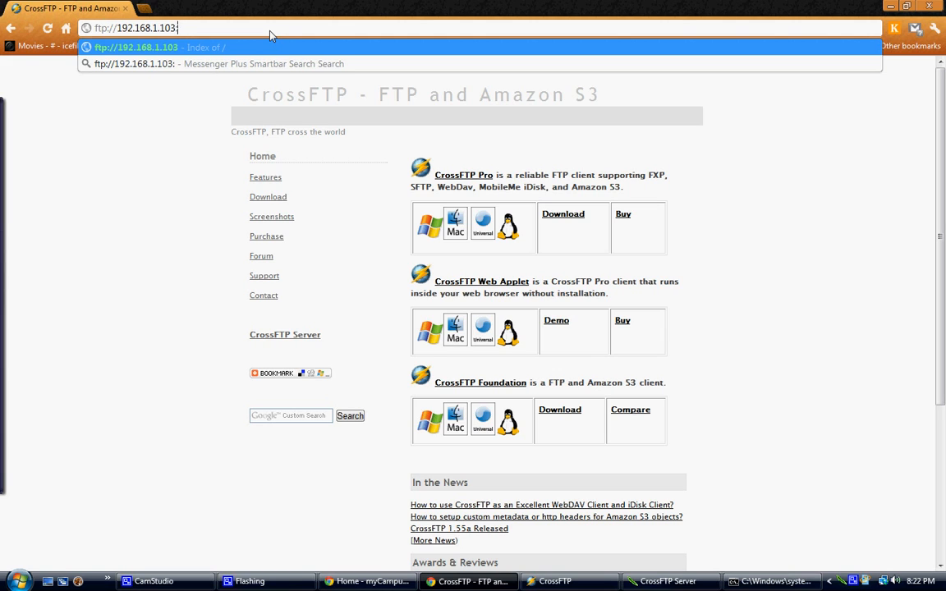
{"action": "type", "text": ":21"}
{"action": "key", "text": "Return"}
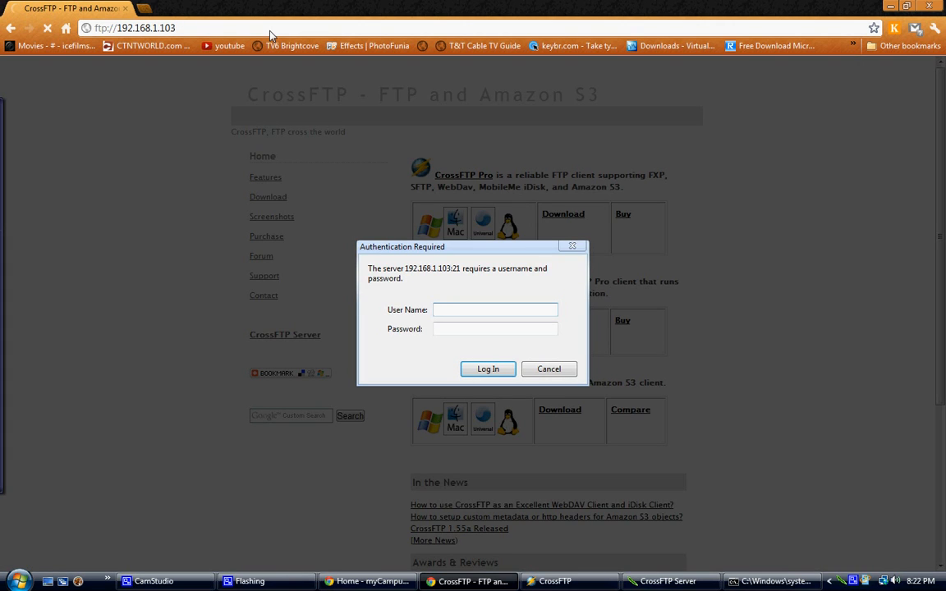
Step: Enter the FTP user name and password in the Authentication Required dialog and log in
{"action": "type", "text": "andrew"}
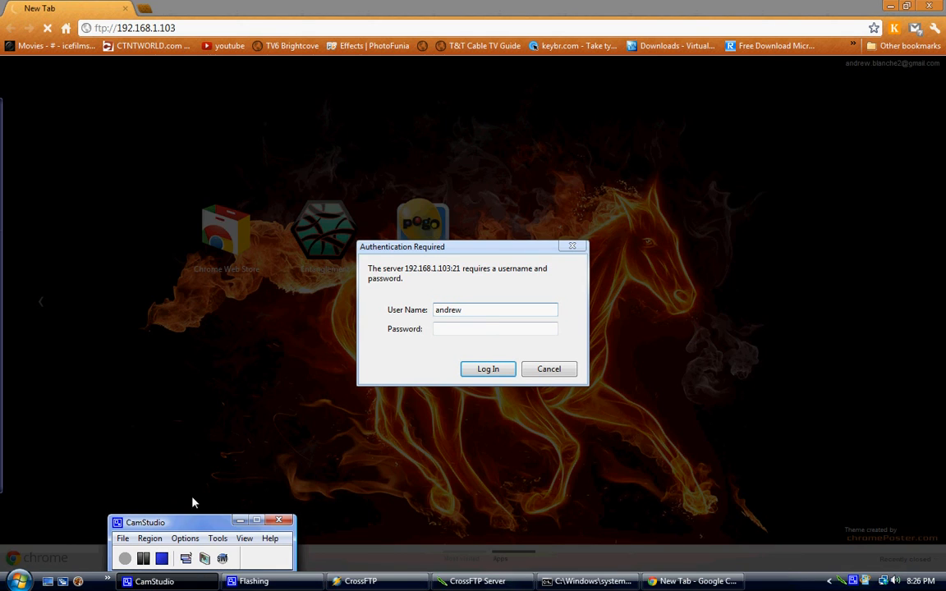
{"action": "left_click", "coordinate": [511, 329]}
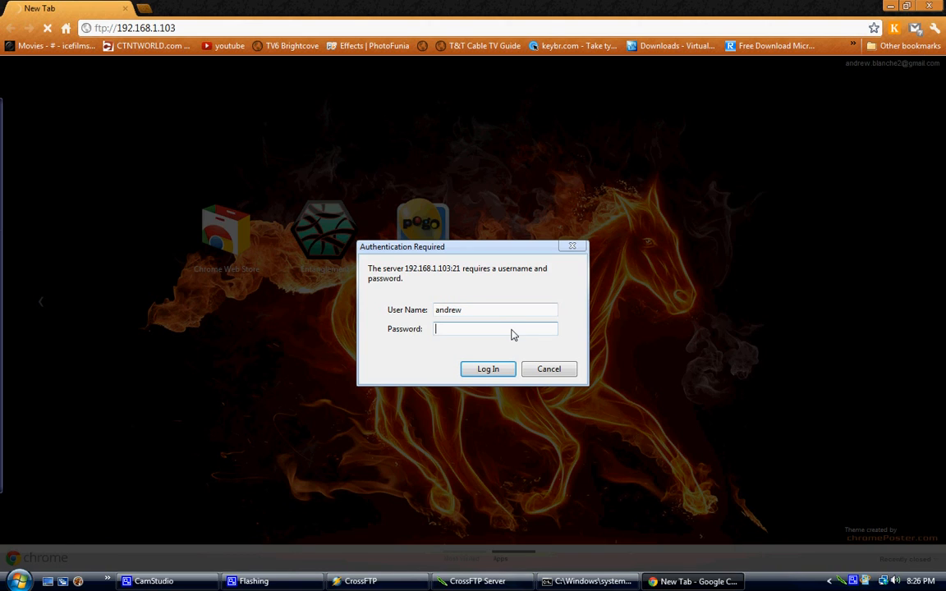
{"action": "type", "text": "********"}
{"action": "key", "text": "Return"}
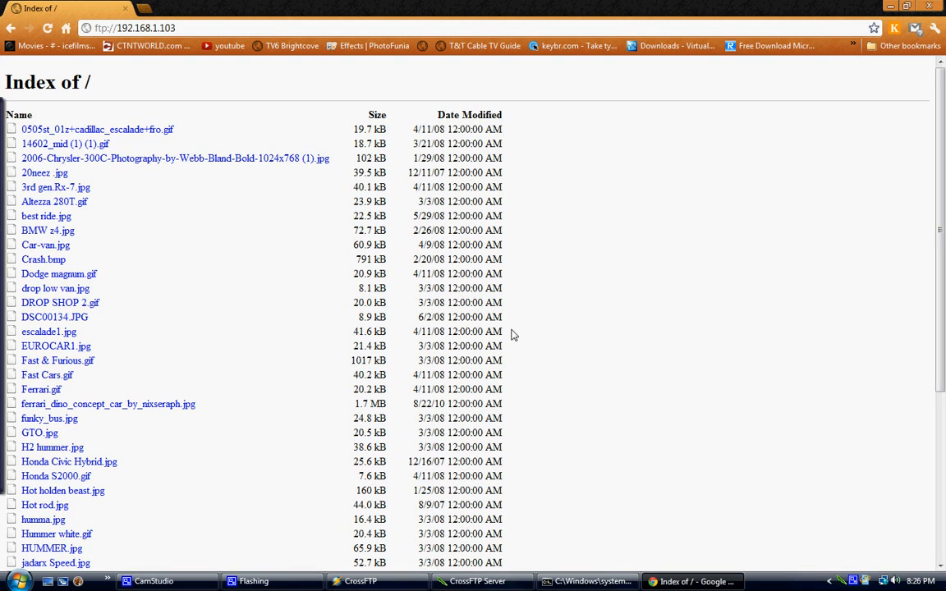
Step: View the cadillac escalade, BMW z4 and DROP SHOP 2 images, ending on ferrari_dino_concept_car_by_nixseraph.jpg
{"action": "left_click", "coordinate": [82, 129]}
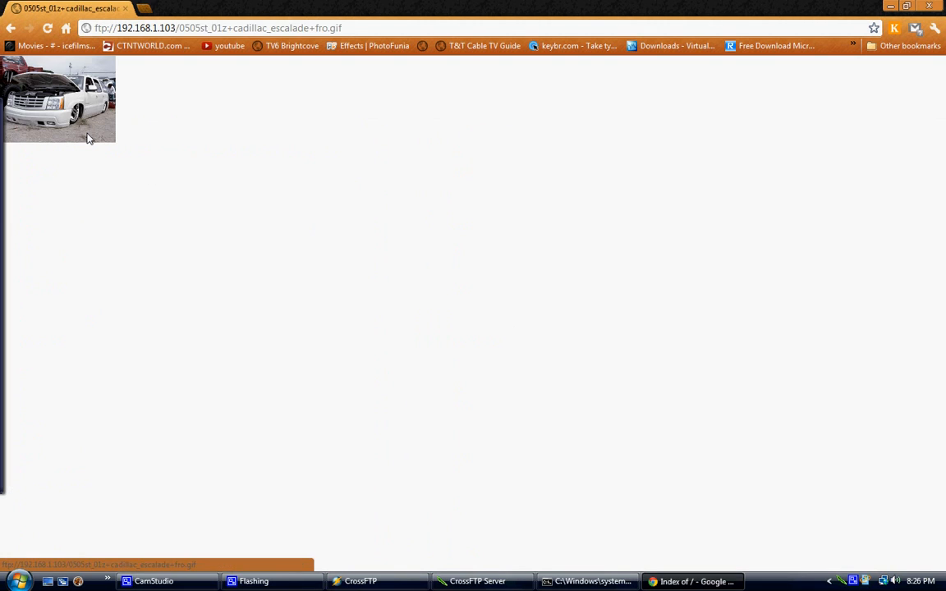
{"action": "left_click", "coordinate": [10, 28]}
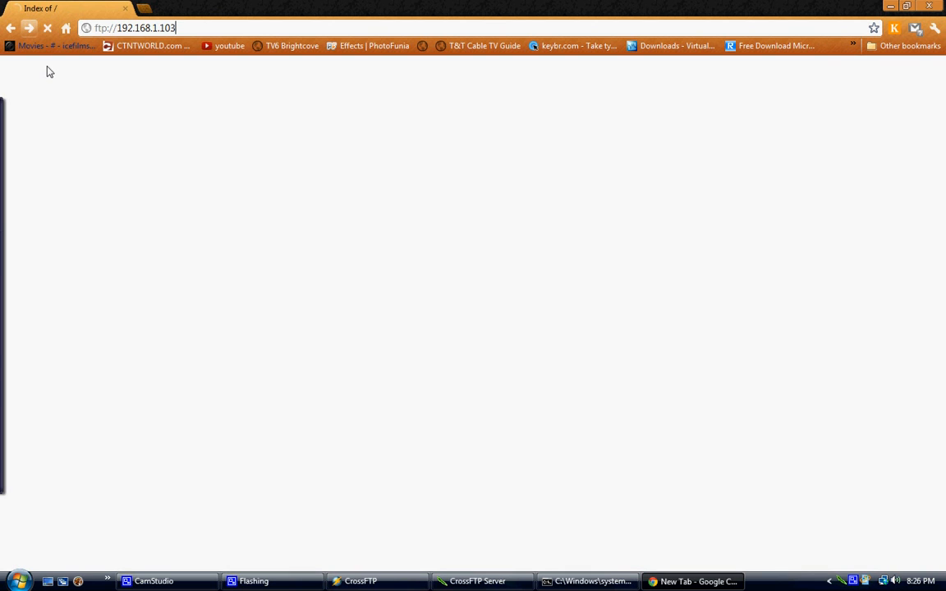
{"action": "left_click", "coordinate": [37, 171]}
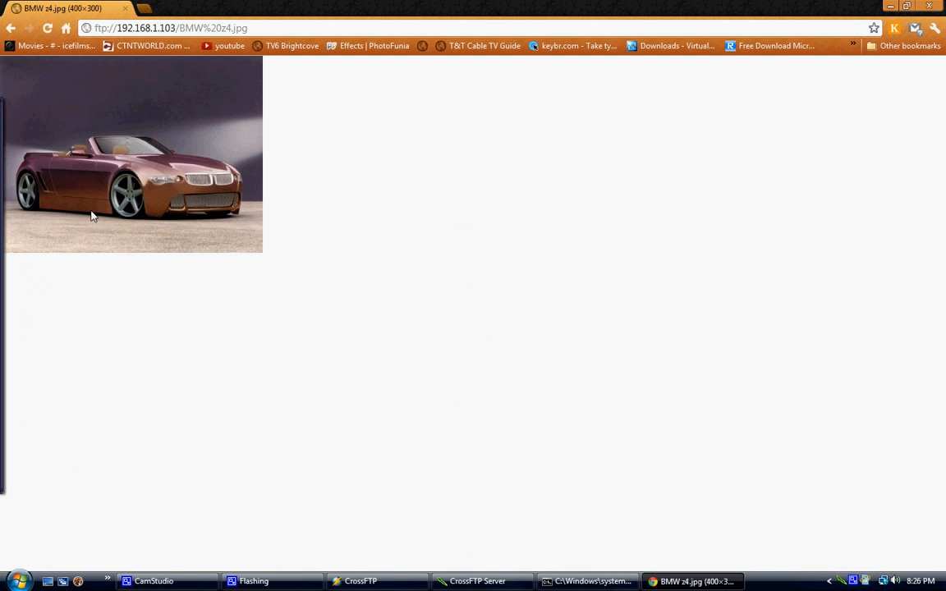
{"action": "left_click", "coordinate": [12, 28]}
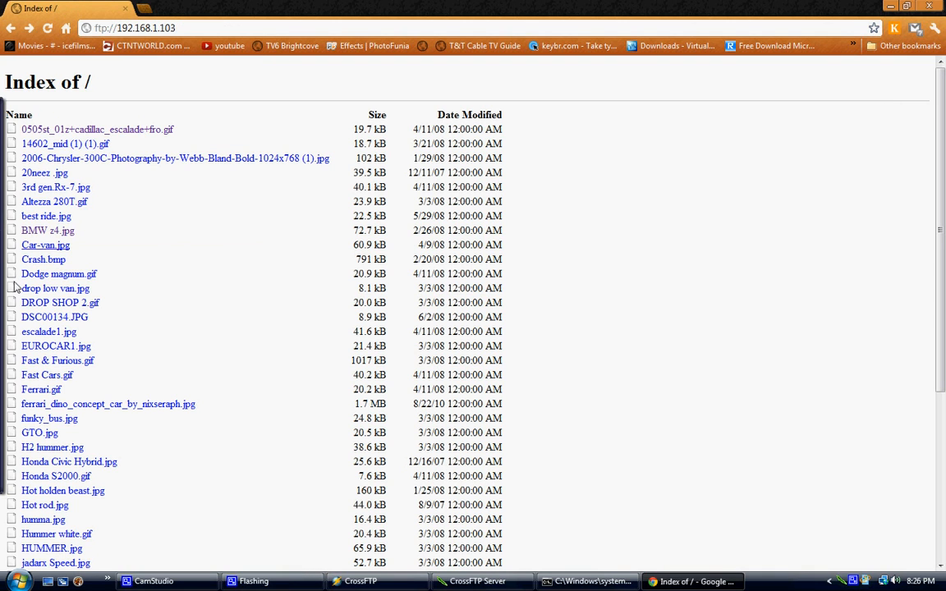
{"action": "left_click", "coordinate": [45, 304]}
{"action": "left_click", "coordinate": [12, 28]}
{"action": "left_click", "coordinate": [88, 404]}
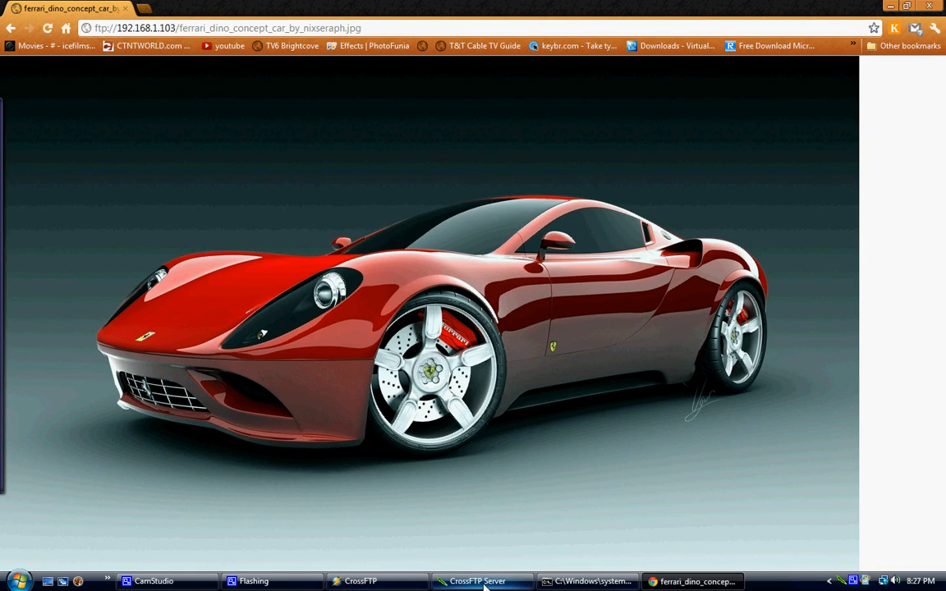
{"action": "left_click", "coordinate": [287, 27]}
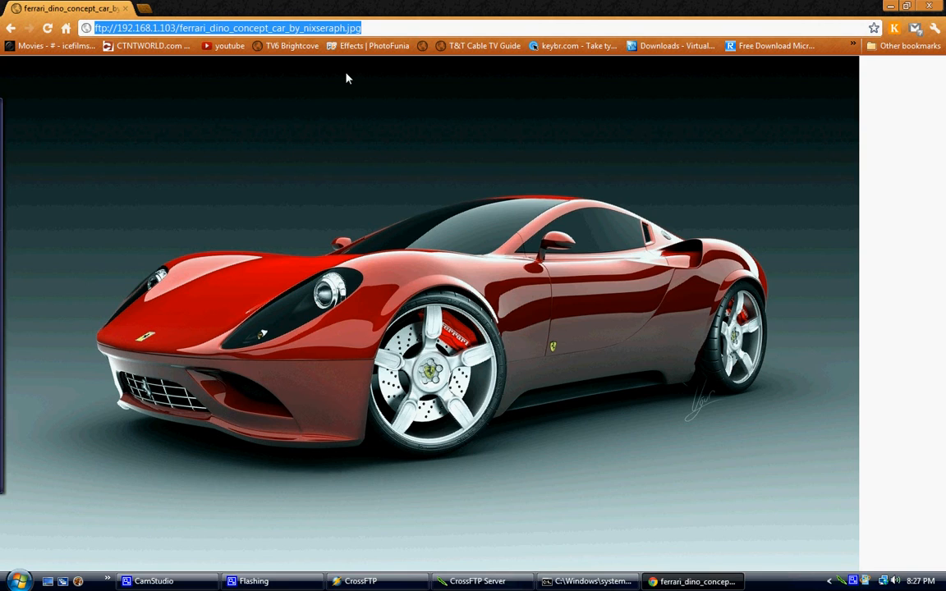
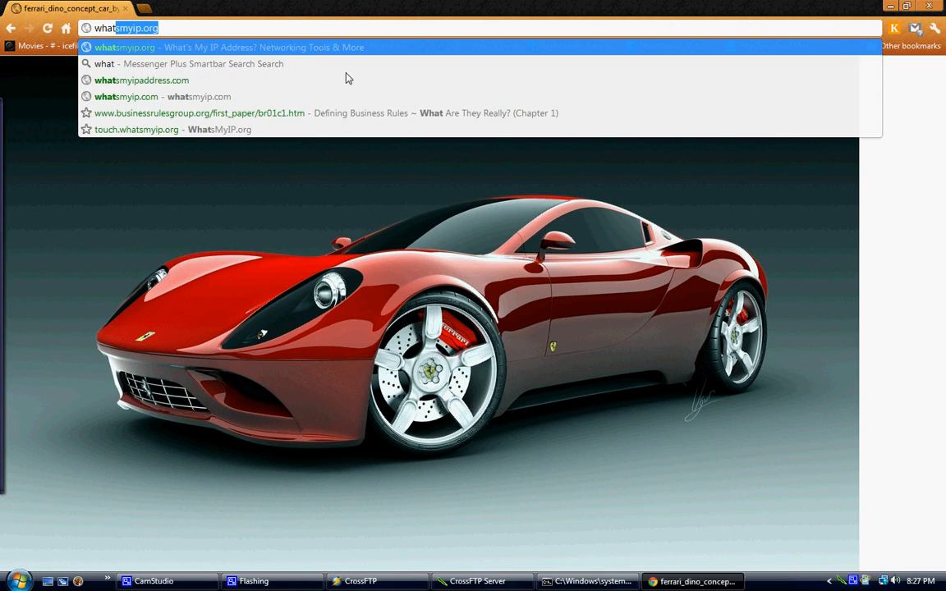
Step: Load the router admin page at 192.168.1.1 and log in with the router credentials
{"action": "key", "text": "End"}
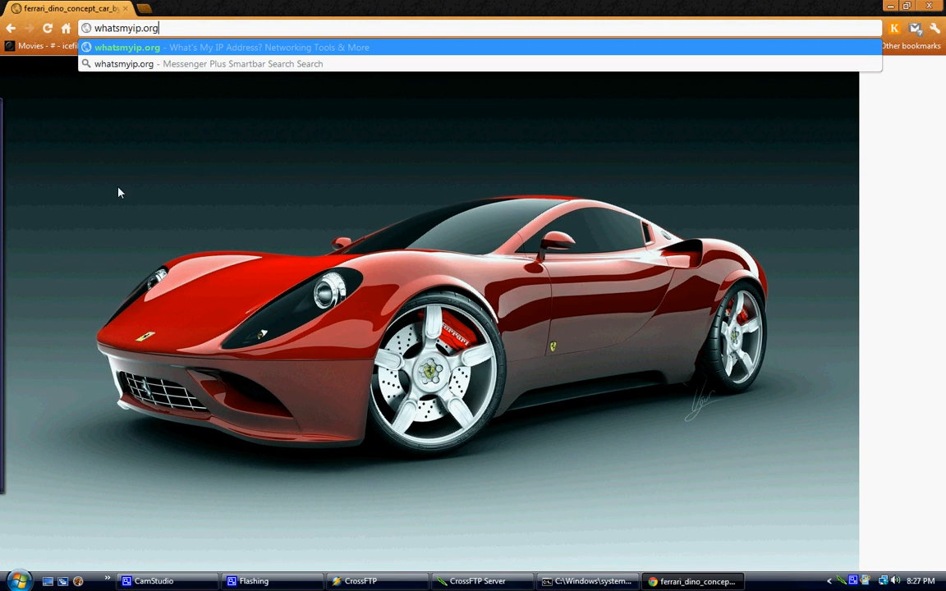
{"action": "key", "text": "BackSpace"}
{"action": "key", "text": "BackSpace"}
{"action": "key", "text": "BackSpace"}
{"action": "key", "text": "BackSpace"}
{"action": "key", "text": "BackSpace"}
{"action": "key", "text": "BackSpace"}
{"action": "key", "text": "BackSpace"}
{"action": "key", "text": "BackSpace"}
{"action": "key", "text": "BackSpace"}
{"action": "key", "text": "BackSpace"}
{"action": "key", "text": "BackSpace"}
{"action": "key", "text": "BackSpace"}
{"action": "key", "text": "BackSpace"}
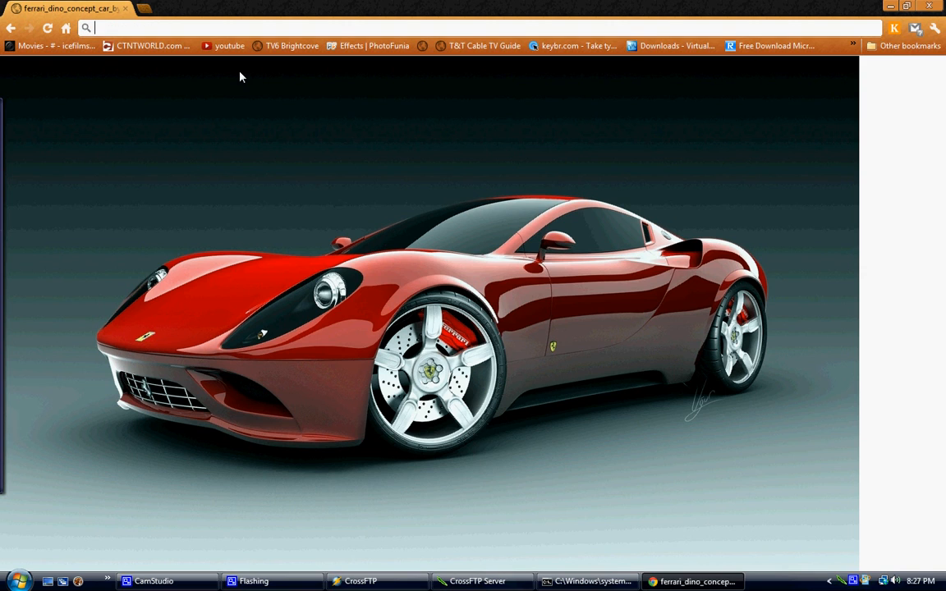
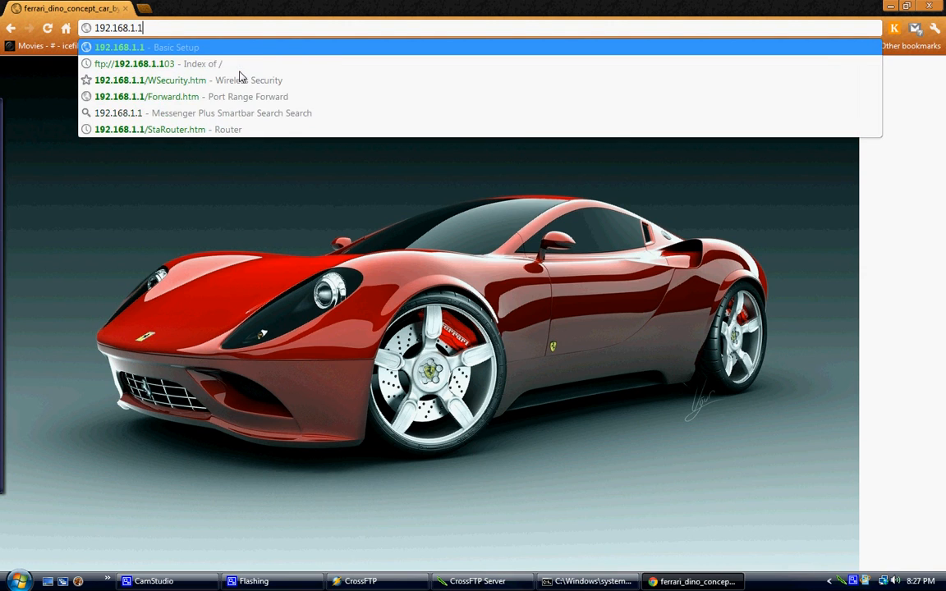
{"action": "key", "text": "Return"}
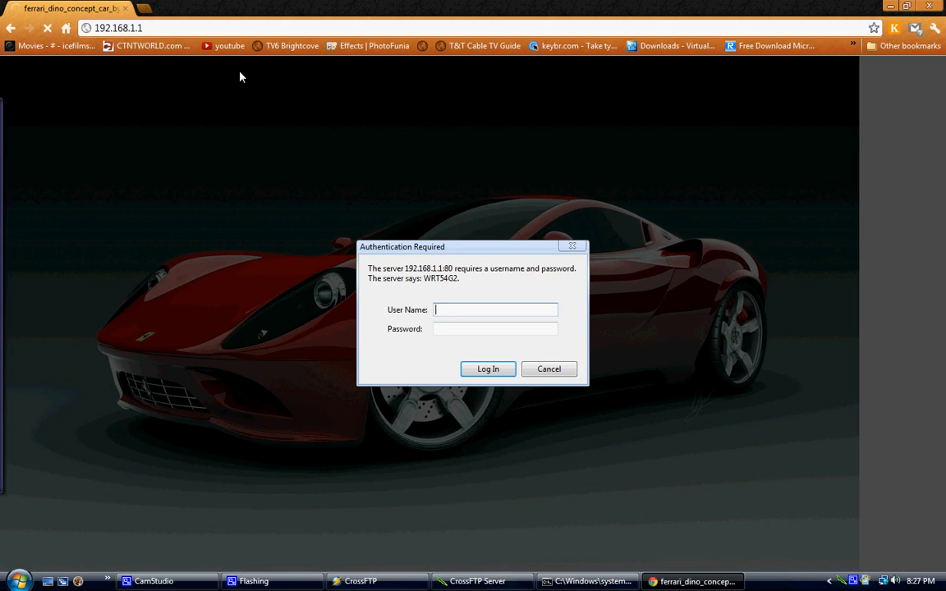
{"action": "key", "text": "Return"}
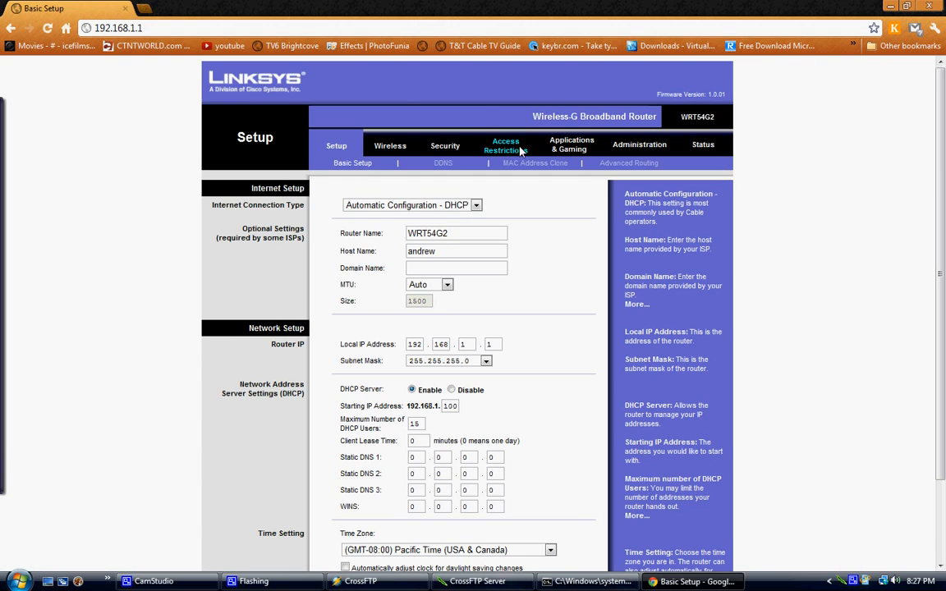
Step: Add an enabled Port Range Forward rule: ftp, ports 21 to 21, Both protocols, to 192.168.1.103, and save it
{"action": "left_click", "coordinate": [580, 147]}
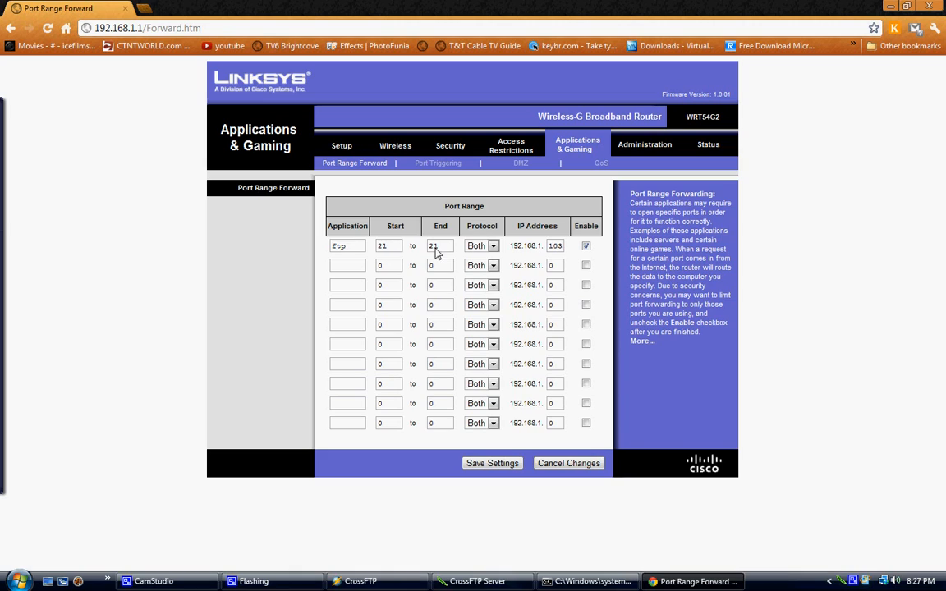
{"action": "left_click", "coordinate": [492, 247]}
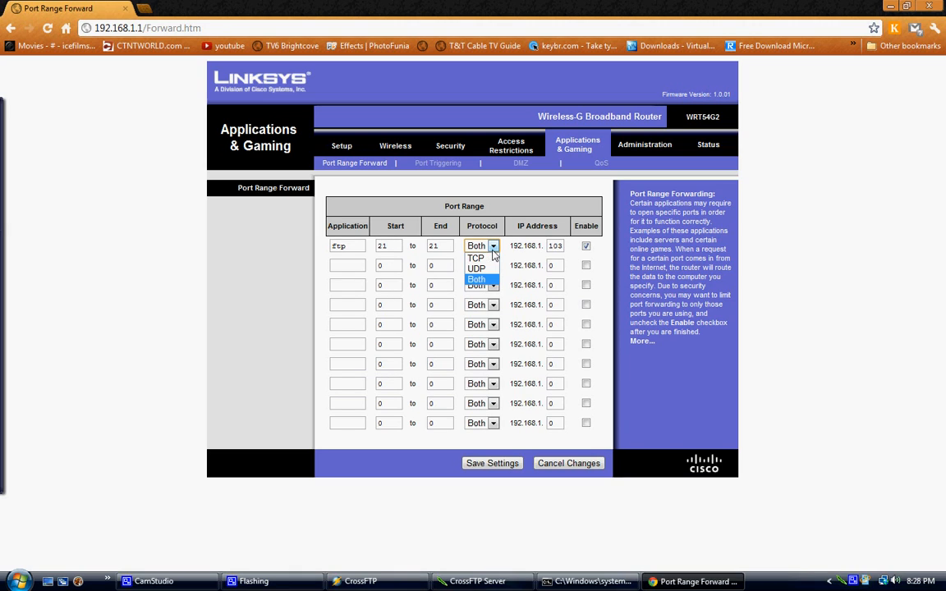
{"action": "left_click", "coordinate": [480, 279]}
{"action": "left_click", "coordinate": [491, 285]}
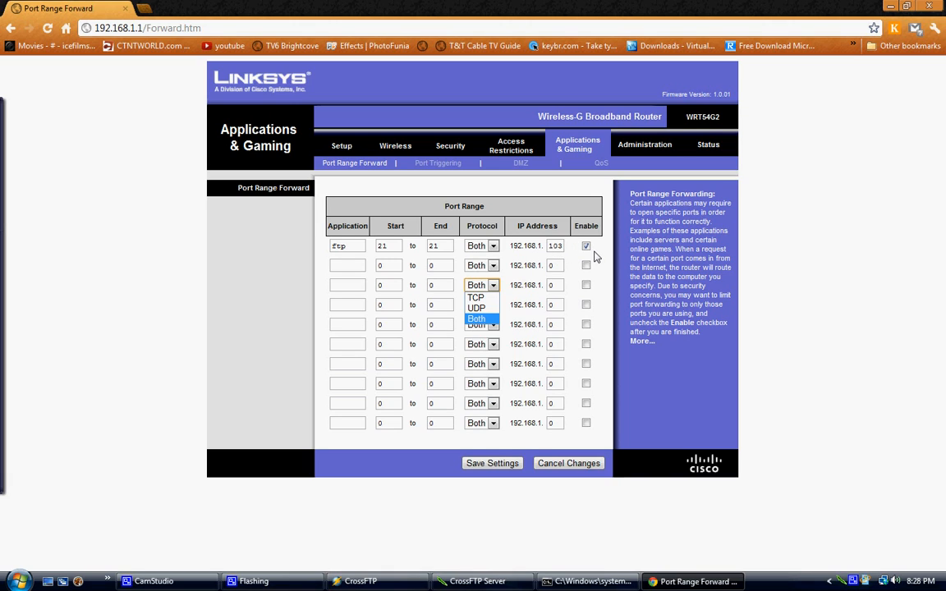
{"action": "left_click", "coordinate": [501, 465]}
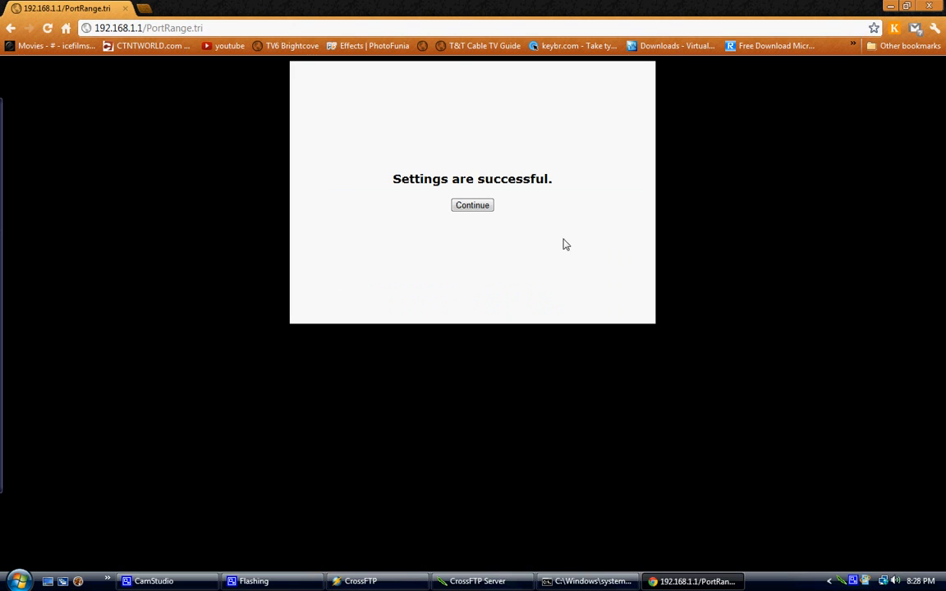
{"action": "left_click", "coordinate": [473, 206]}
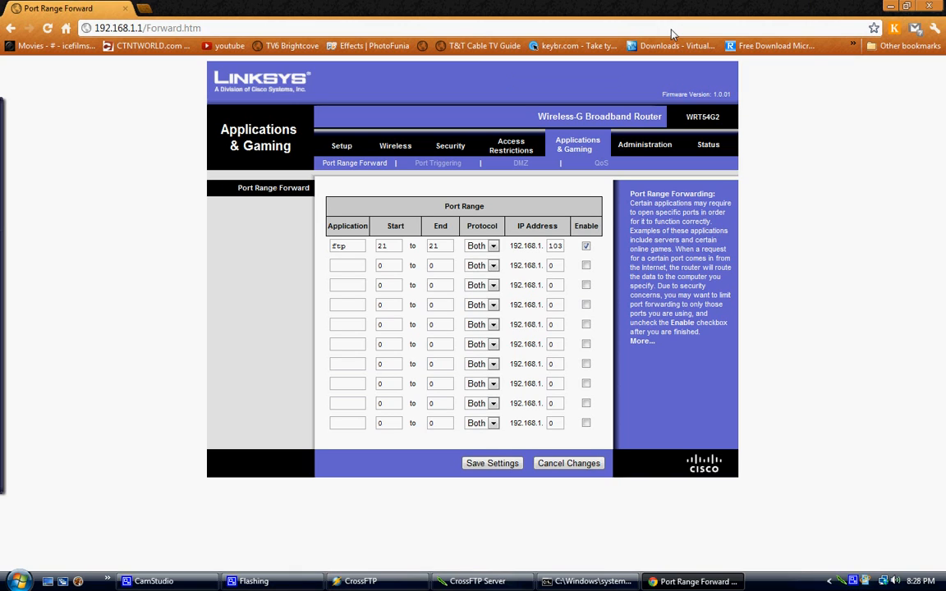
Step: Replace Chrome's address with ftp://0.0.0.0:21, showing the ftp://IP:21 format for reaching the server
{"action": "left_click", "coordinate": [357, 31]}
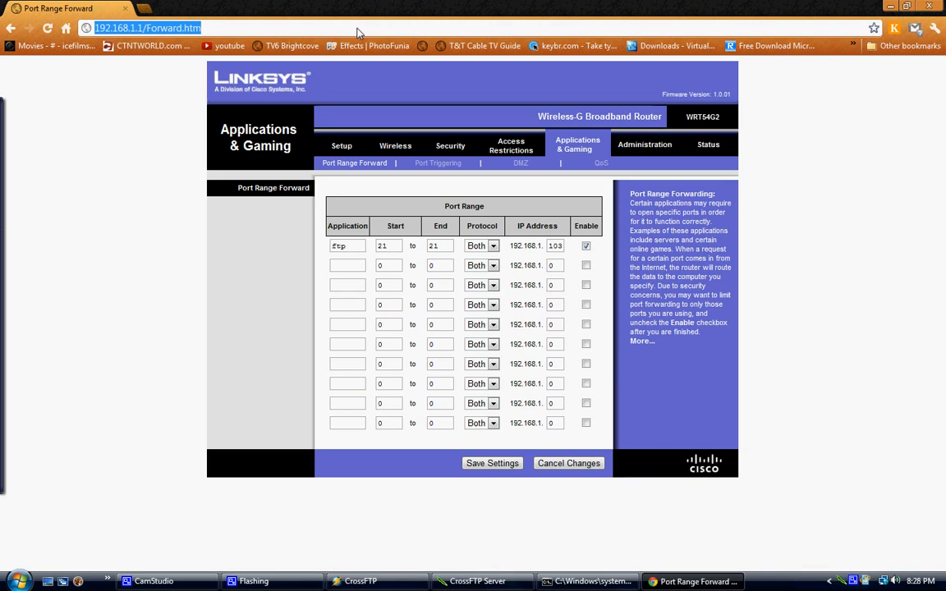
{"action": "type", "text": "ftp://192.168.1.103"}
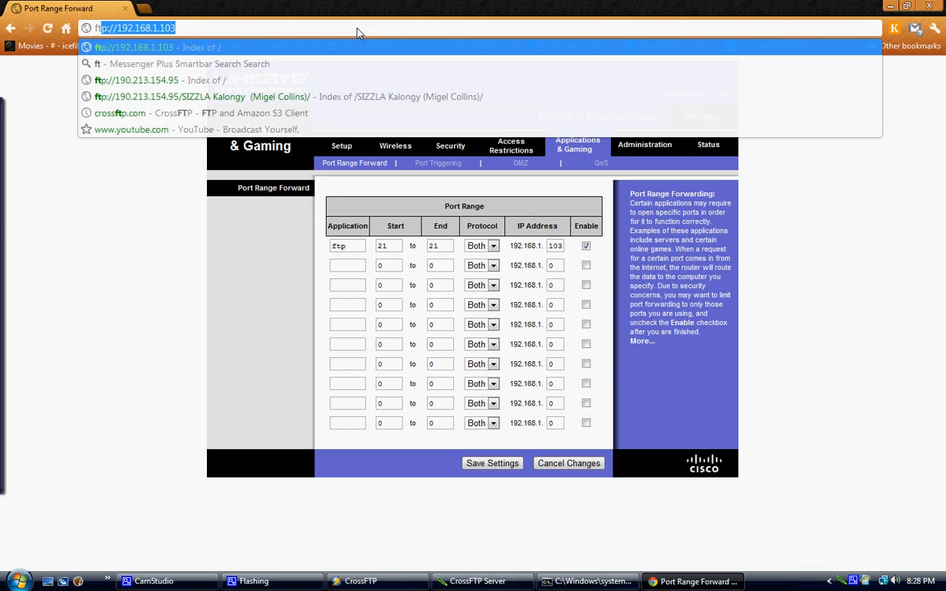
{"action": "key", "text": "End"}
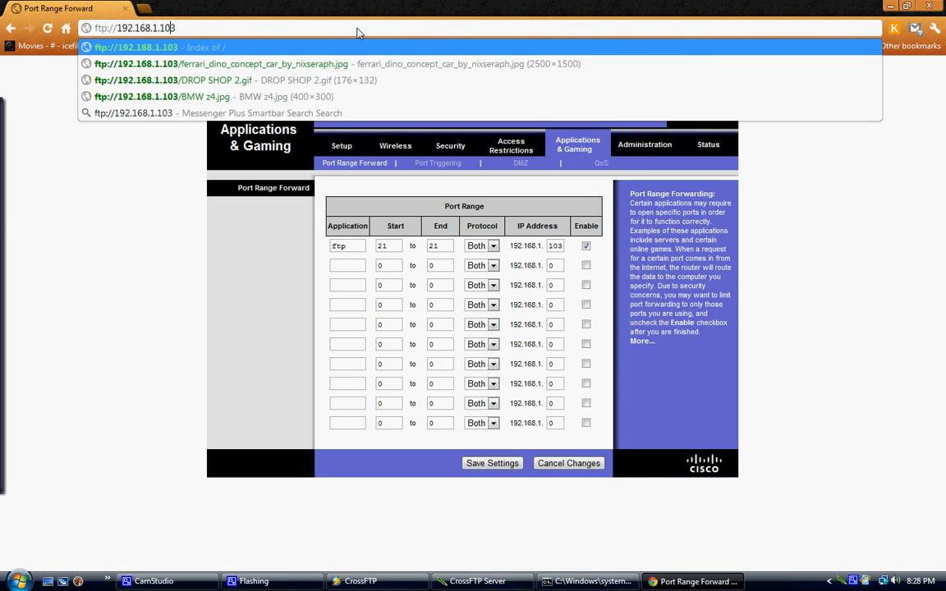
{"action": "key", "text": "BackSpace"}
{"action": "key", "text": "BackSpace"}
{"action": "key", "text": "BackSpace"}
{"action": "key", "text": "BackSpace"}
{"action": "key", "text": "BackSpace"}
{"action": "key", "text": "BackSpace"}
{"action": "key", "text": "BackSpace"}
{"action": "key", "text": "BackSpace"}
{"action": "key", "text": "BackSpace"}
{"action": "key", "text": "BackSpace"}
{"action": "key", "text": "BackSpace"}
{"action": "key", "text": "BackSpace"}
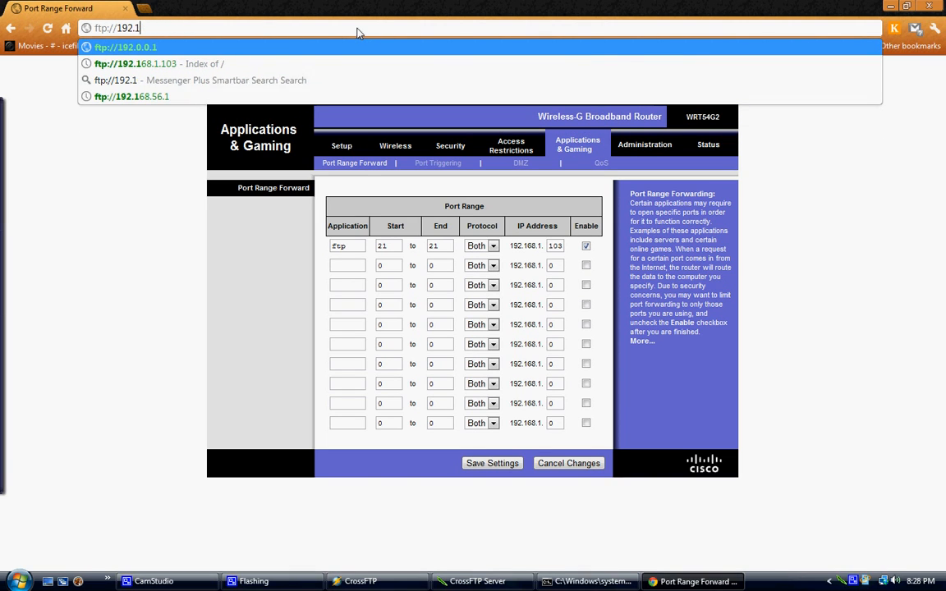
{"action": "key", "text": "BackSpace"}
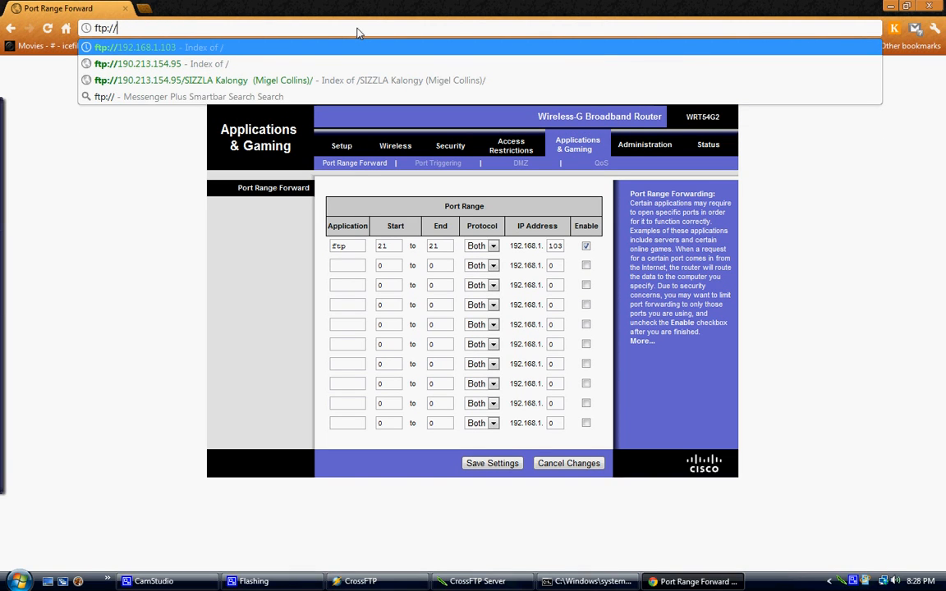
{"action": "type", "text": "ip"}
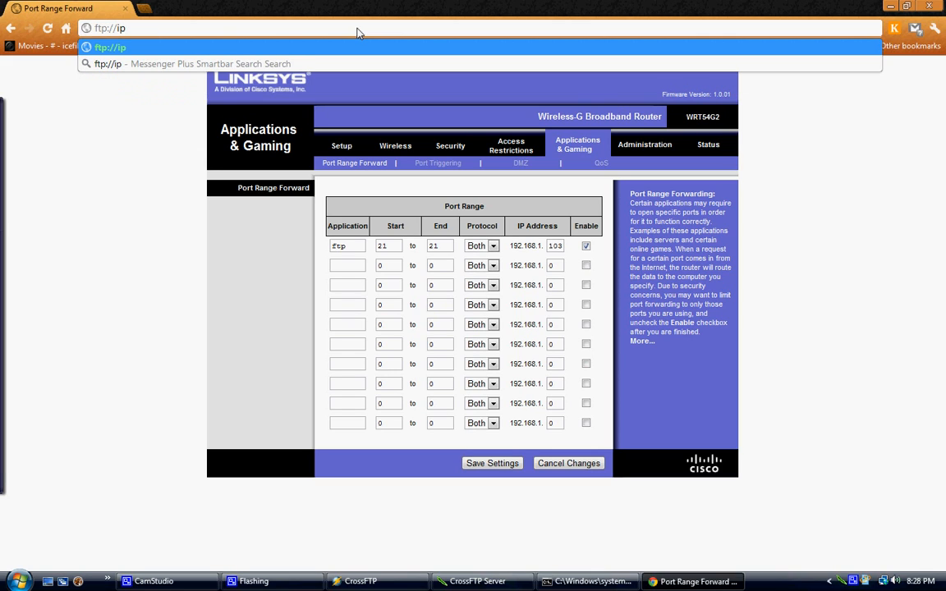
{"action": "type", "text": ":21"}
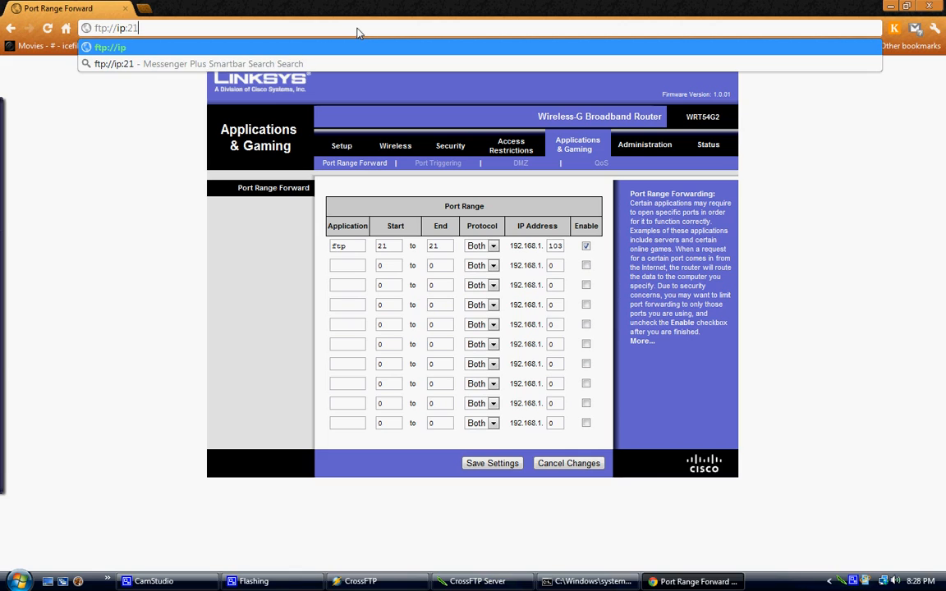
{"action": "key", "text": "Left"}
{"action": "key", "text": "Left"}
{"action": "key", "text": "BackSpace"}
{"action": "key", "text": "BackSpace"}
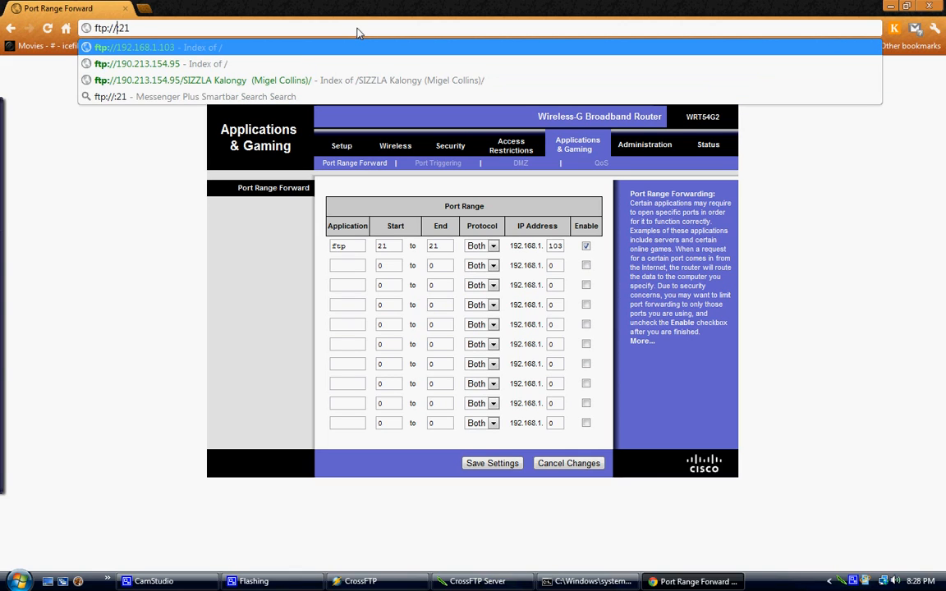
{"action": "type", "text": "0.0.0.0"}
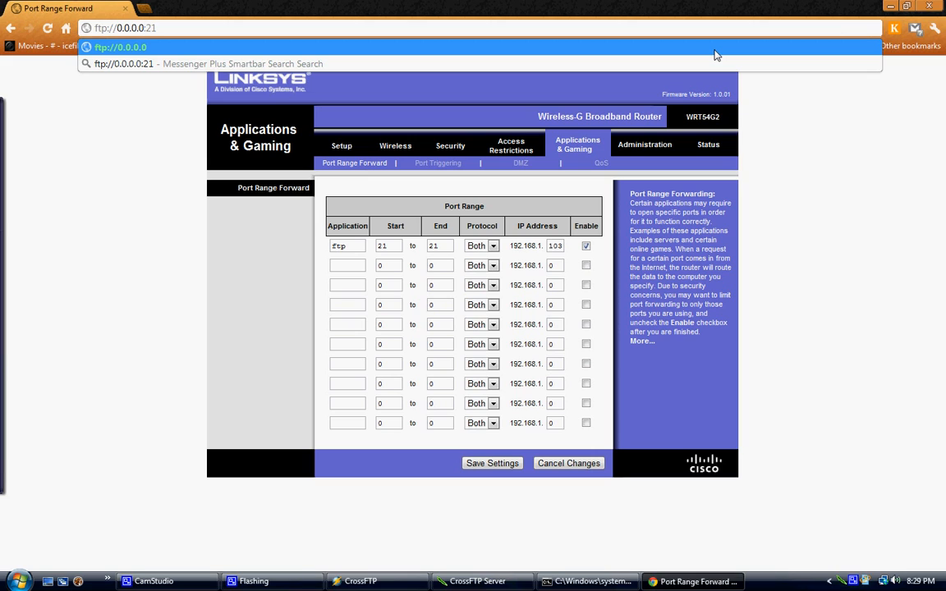
{"action": "left_click", "coordinate": [152, 580]}
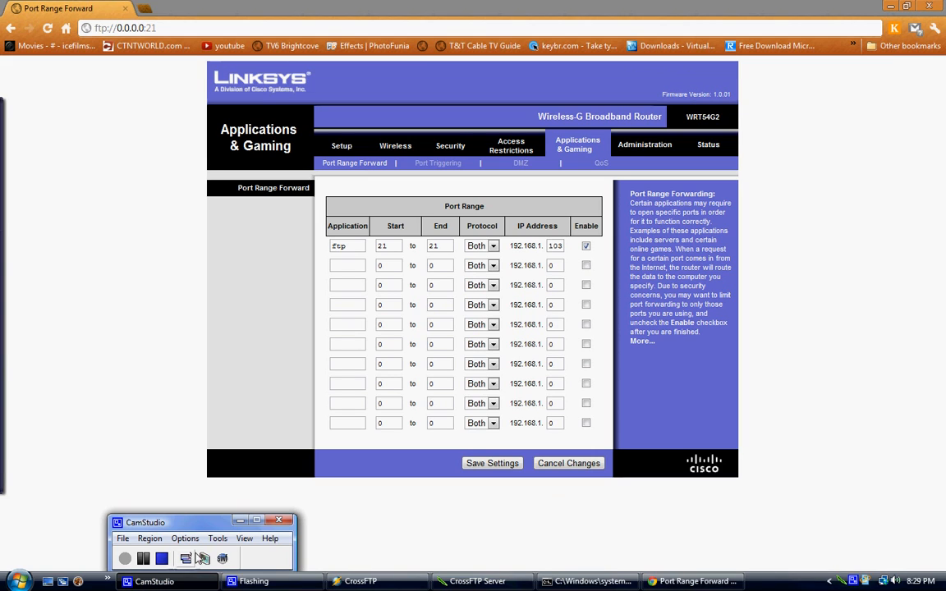